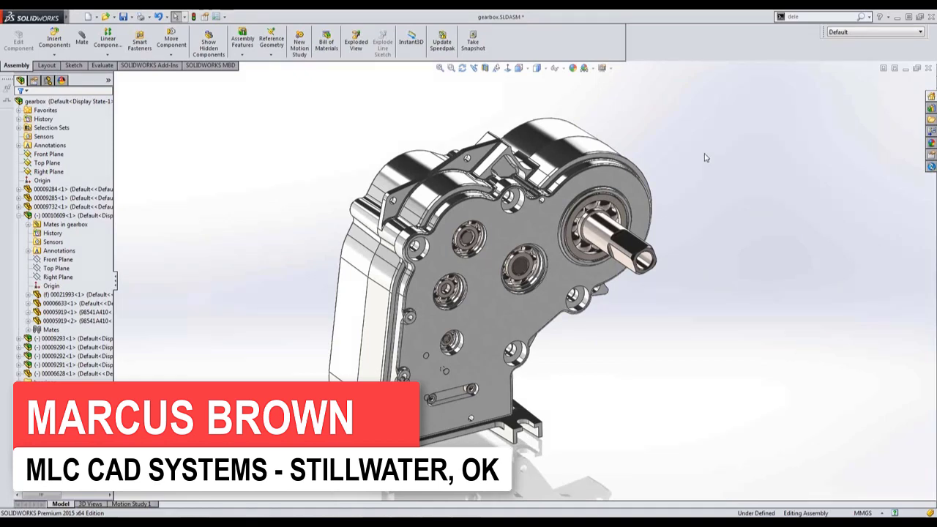
- Open the gearbox's front cover plate as its own part and turn it to show the ribbed inner side
click(548, 240)
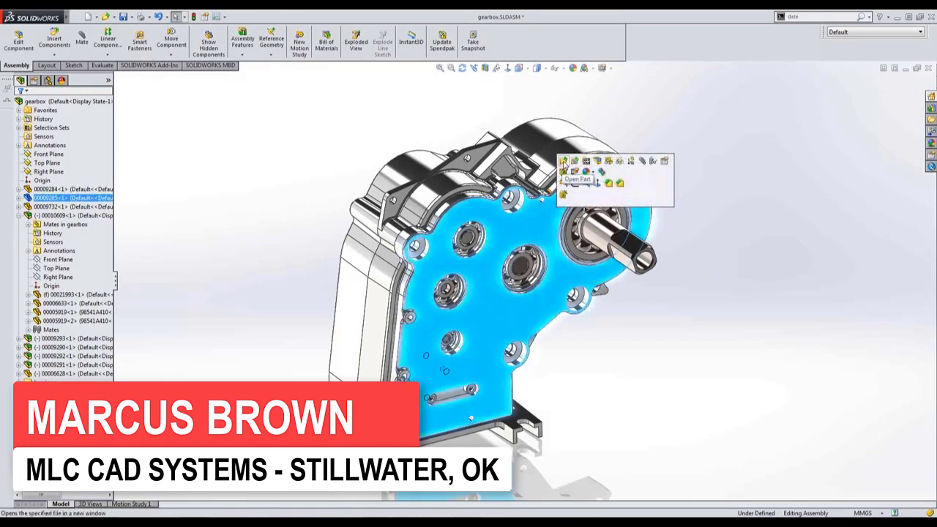
click(563, 162)
middle_drag(557, 153, 647, 201)
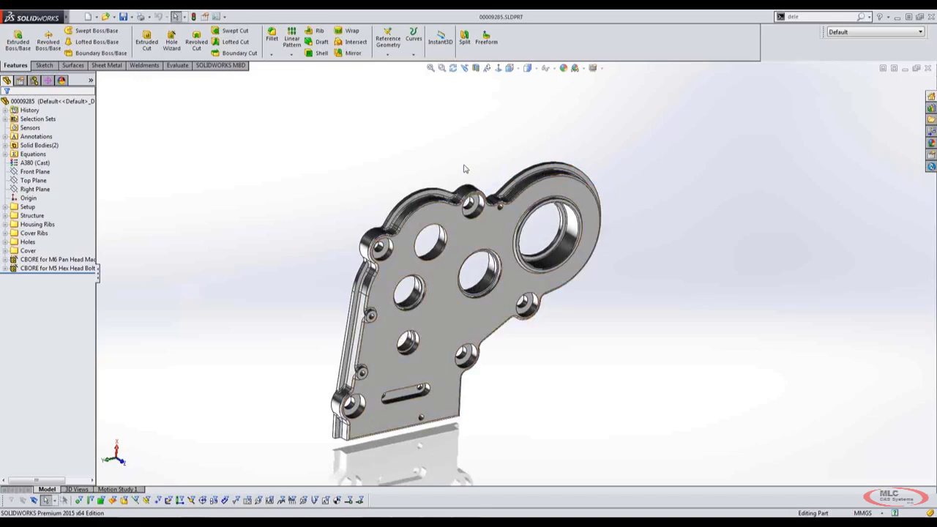
middle_drag(435, 172, 615, 189)
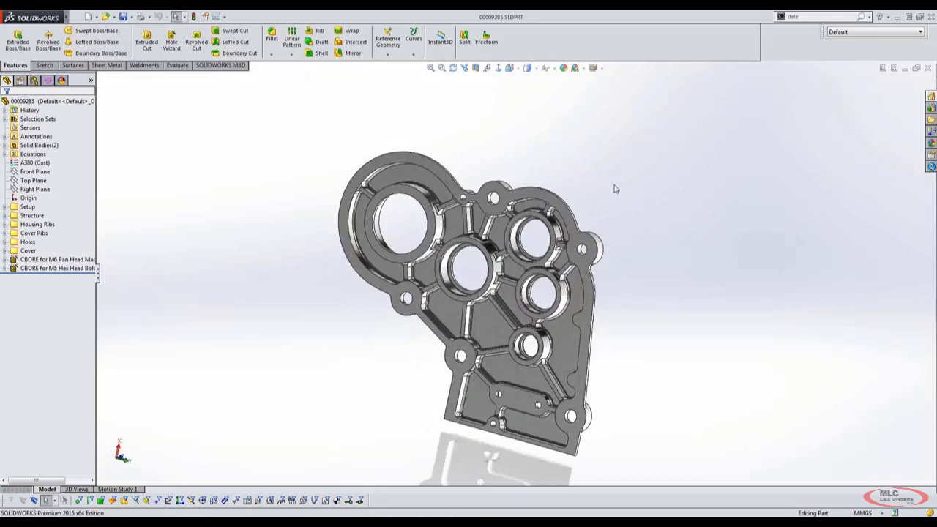
- Shell the Cover body outward with a thickness of 0.001 inch, removing no faces
click(310, 57)
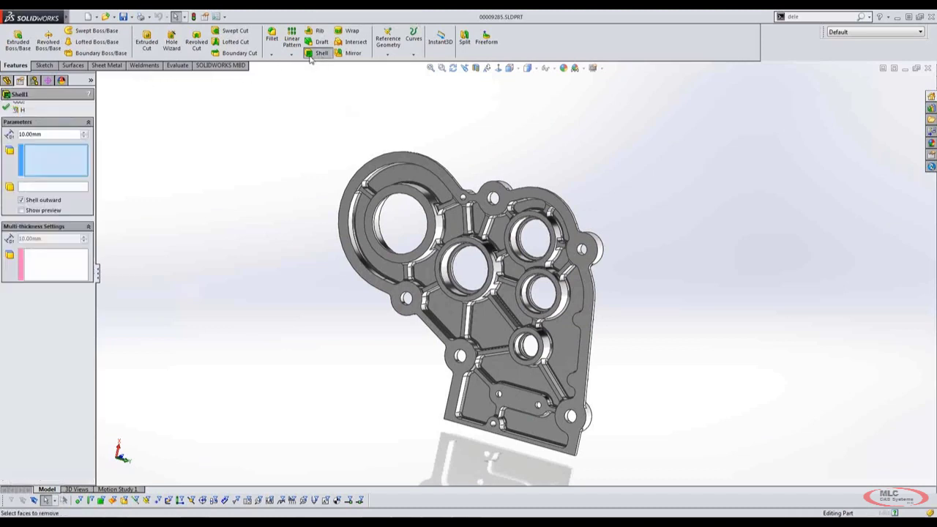
text(.001")
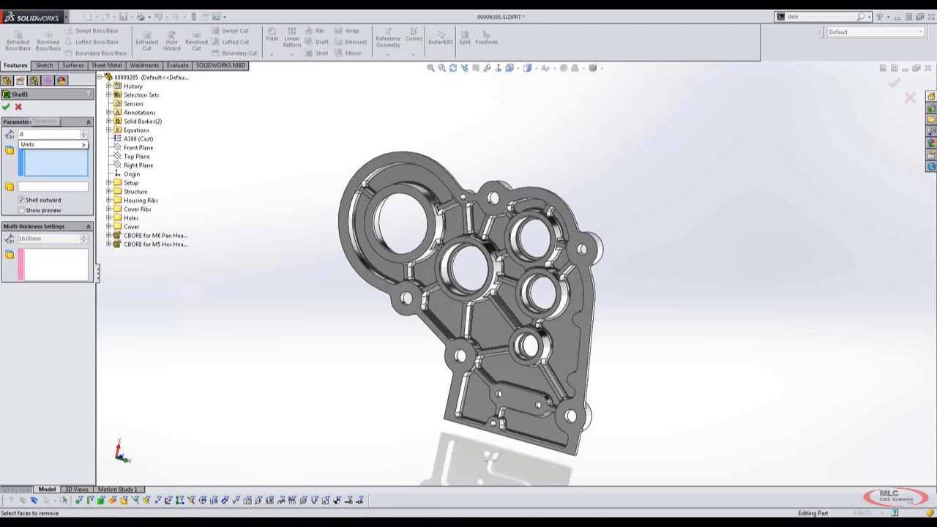
key(Return)
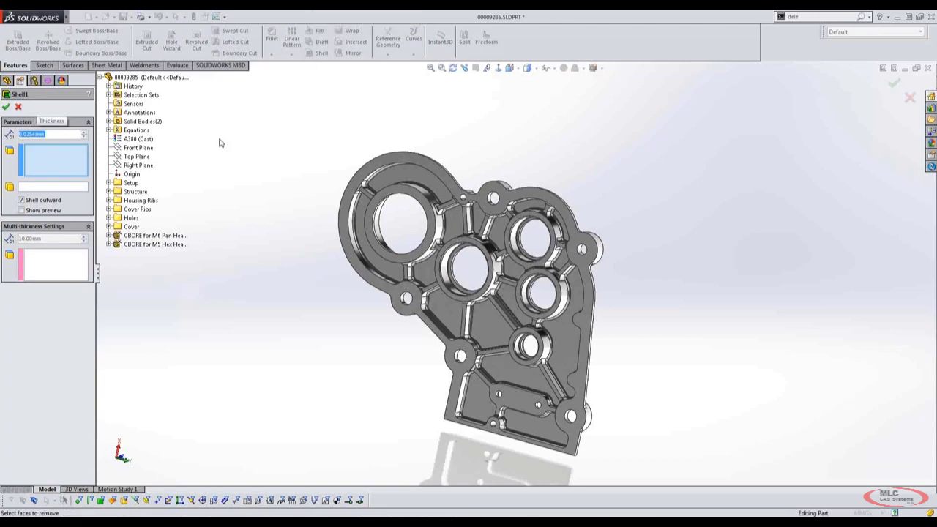
click(63, 188)
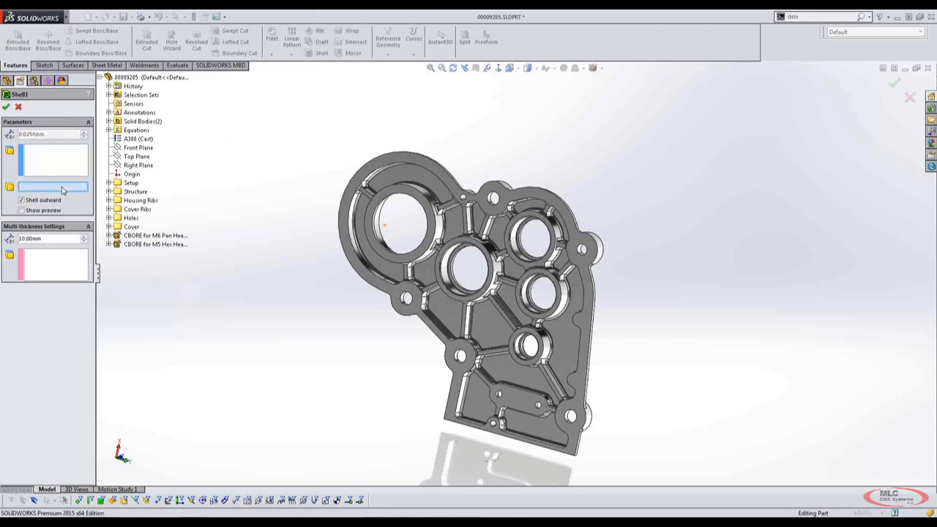
click(447, 180)
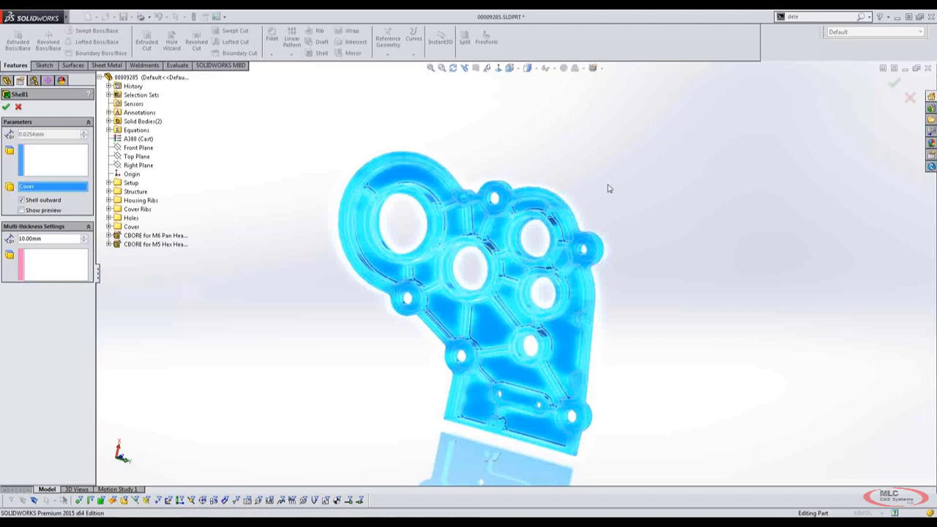
middle_drag(679, 366, 639, 404)
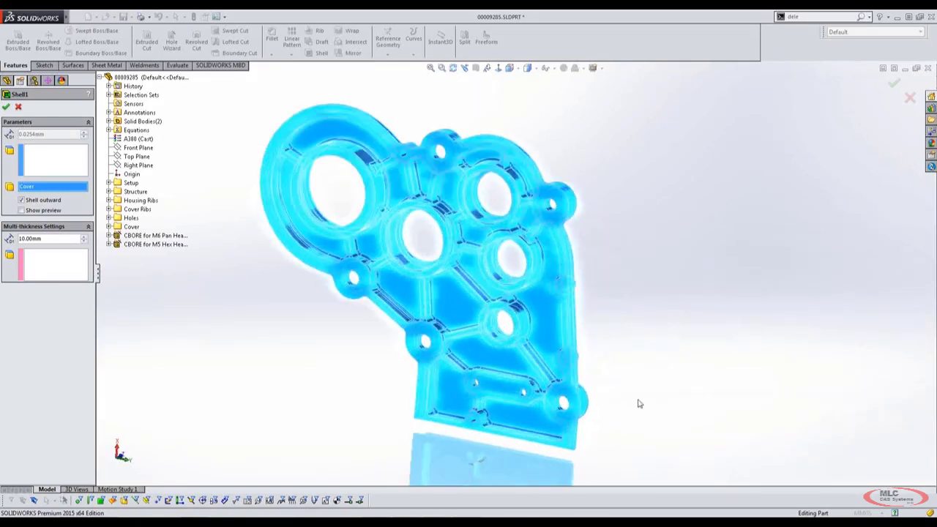
click(47, 160)
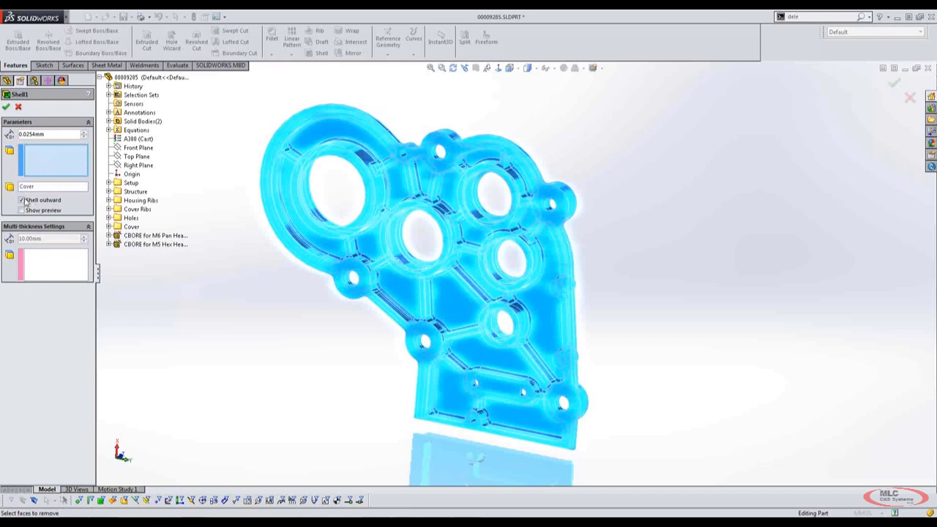
click(7, 106)
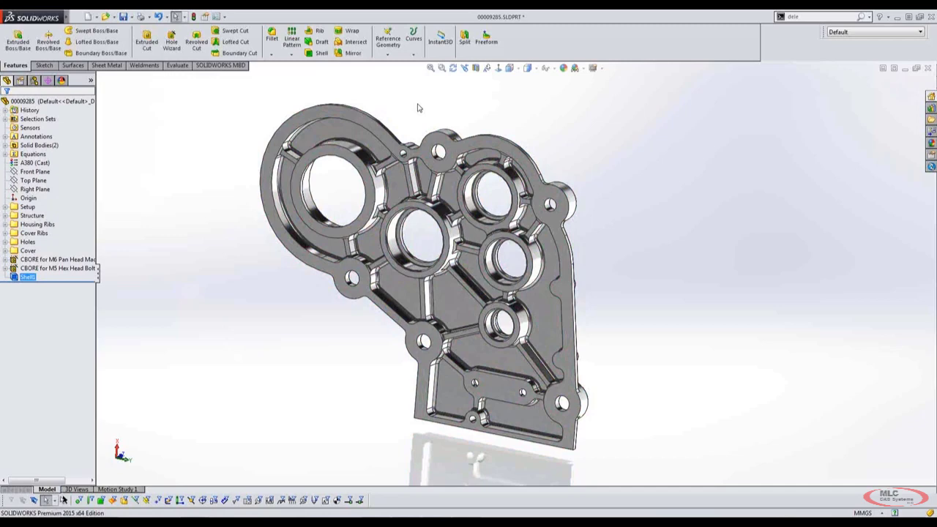
click(418, 107)
- Examine the shelled cover's wall in a temporary section through the Top Plane and close the section without keeping it
click(464, 67)
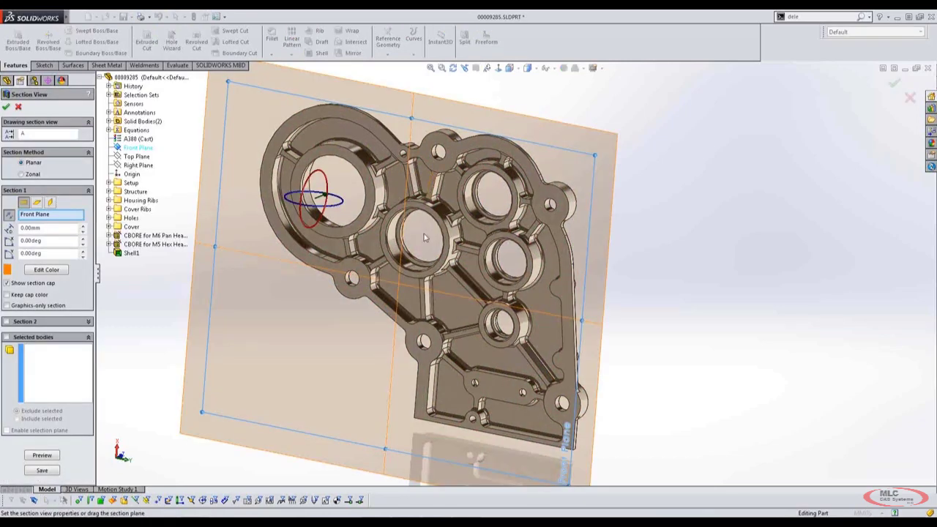
click(37, 202)
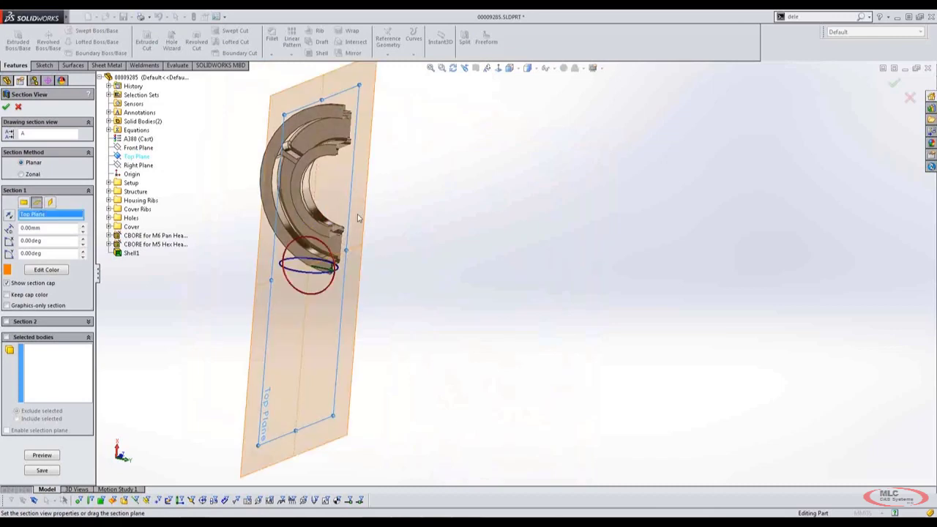
middle_drag(375, 225, 345, 206)
scroll(412, 157, down, 10)
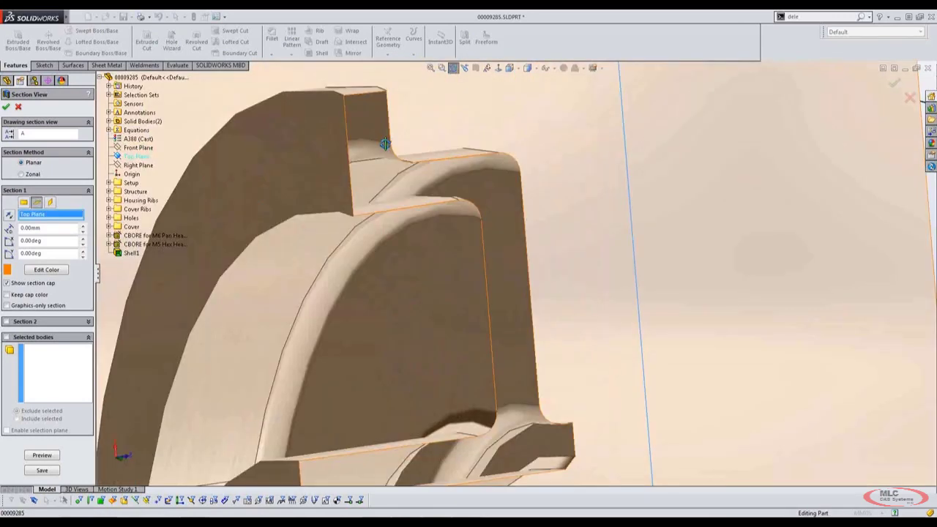
scroll(425, 154, down, 5)
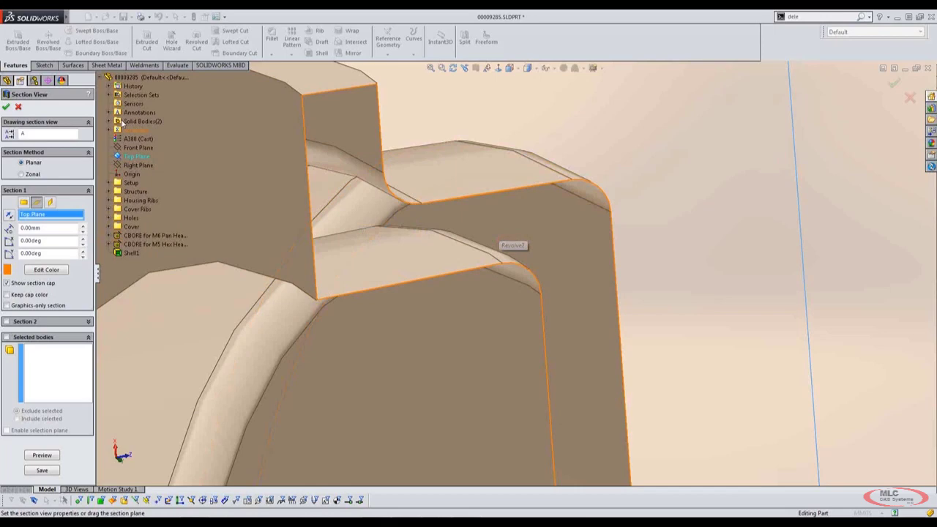
click(19, 108)
scroll(485, 241, up, 5)
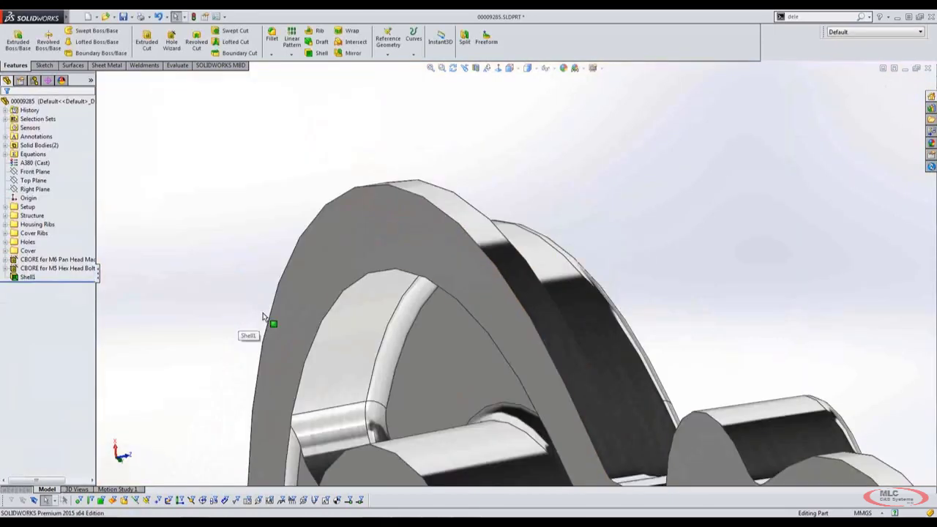
- Roll the feature history back to before the shell and start the Move/Copy Bodies command
drag(54, 284, 55, 273)
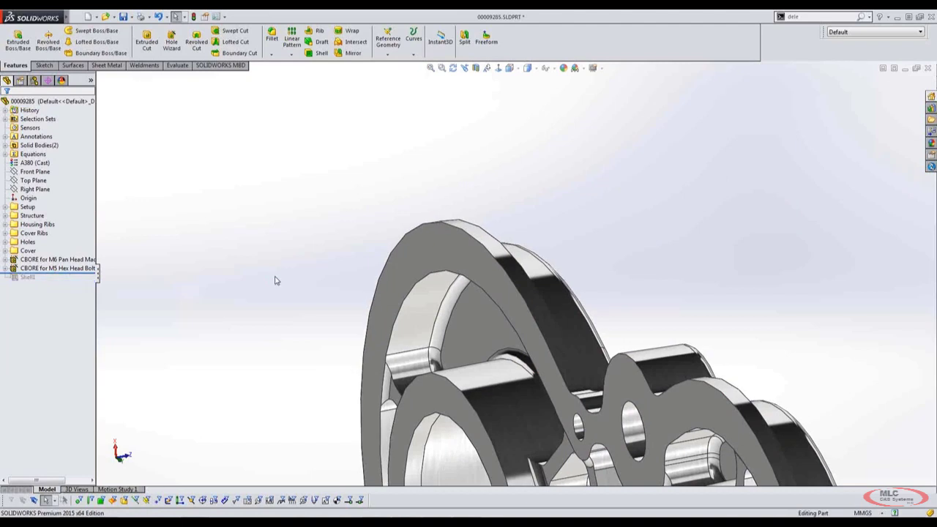
click(133, 17)
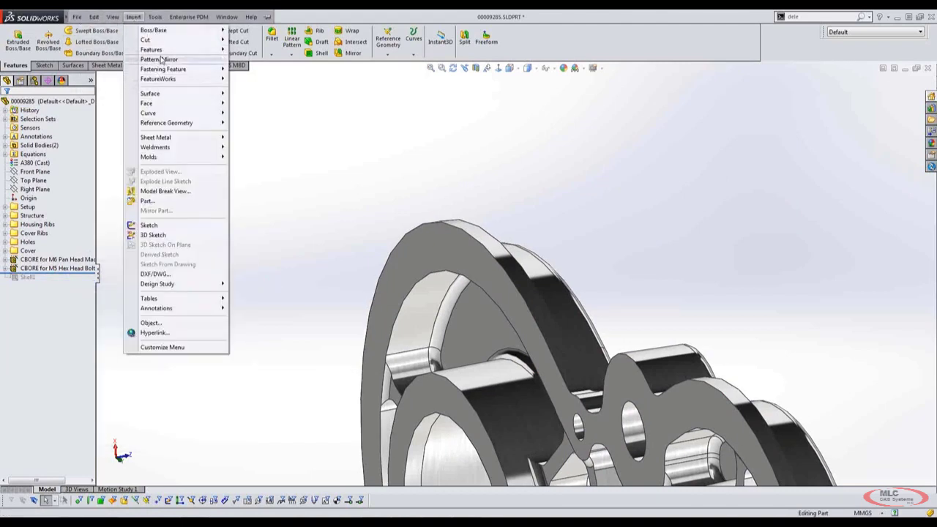
mouse_move(161, 51)
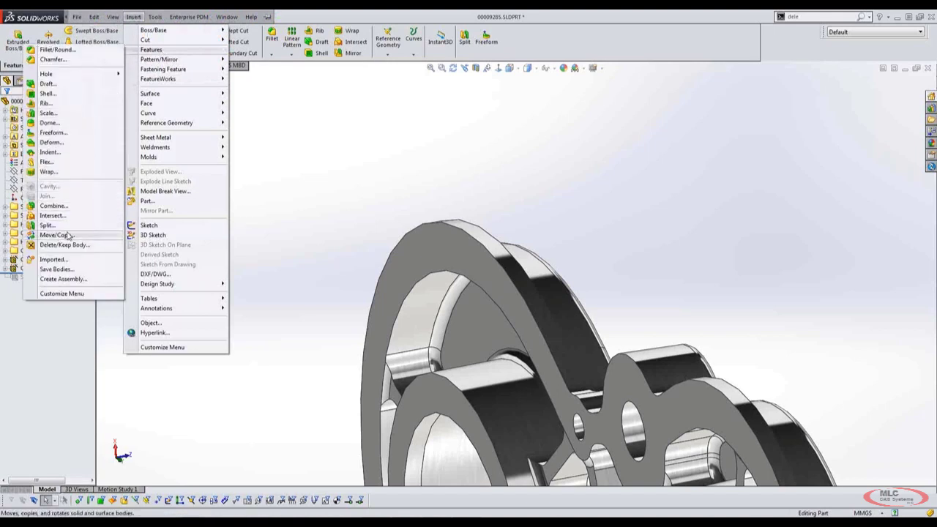
click(350, 184)
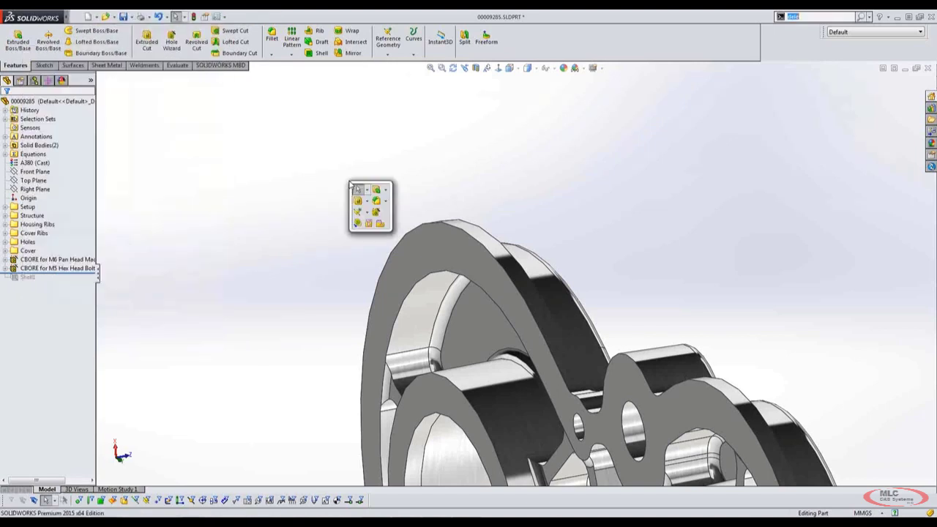
text(move)
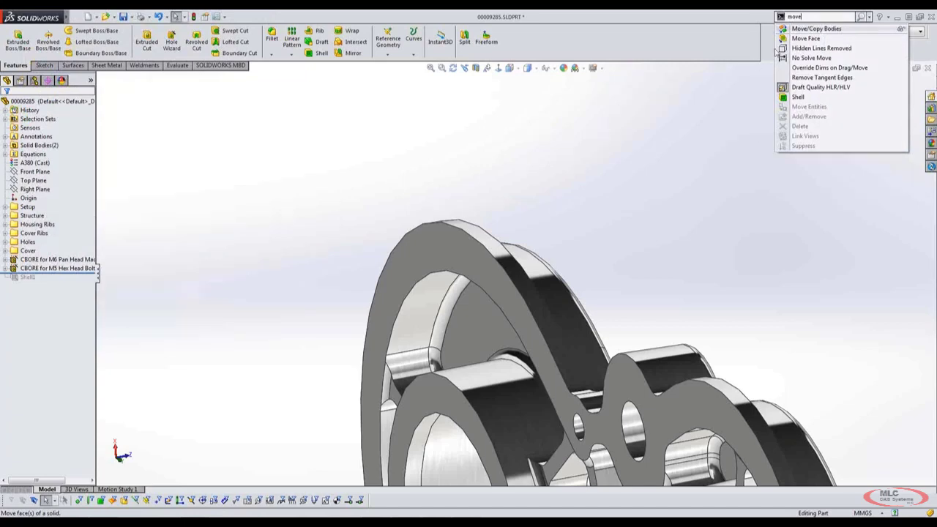
click(814, 29)
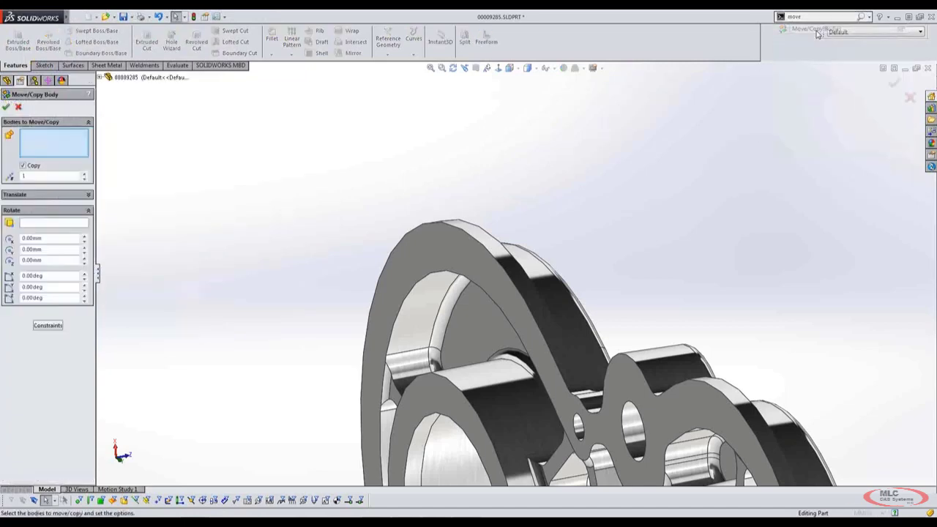
- Make one copy of the Cover body in place, with the rotation origin at 0 mm in X, Y and Z and no translation
click(452, 272)
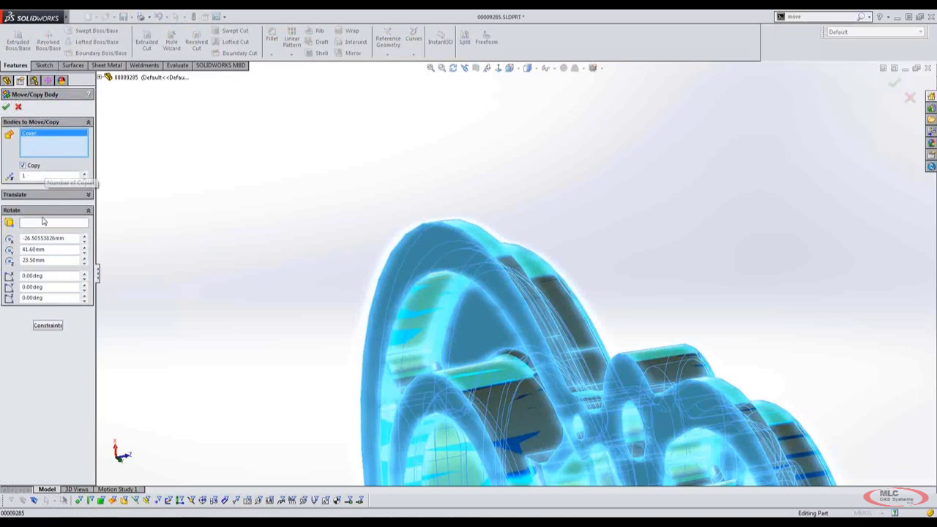
double_click(48, 239)
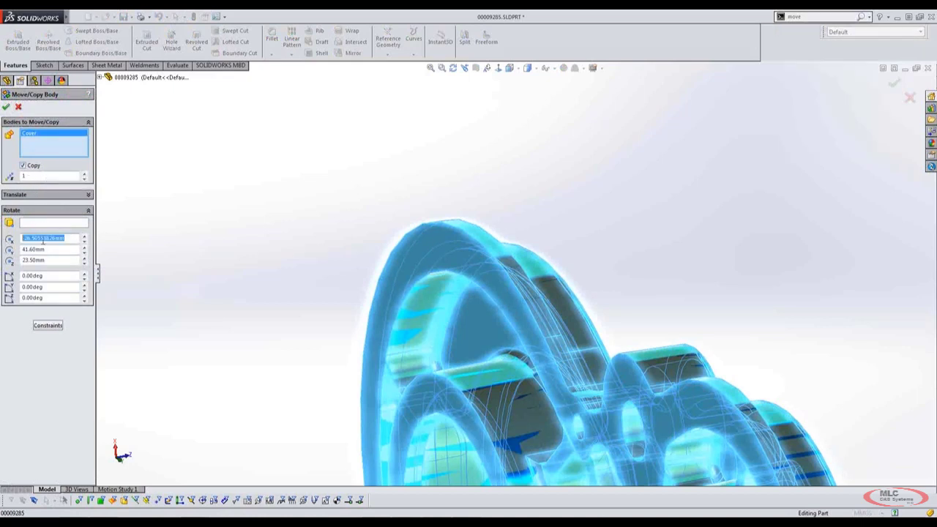
text(0.00mm)
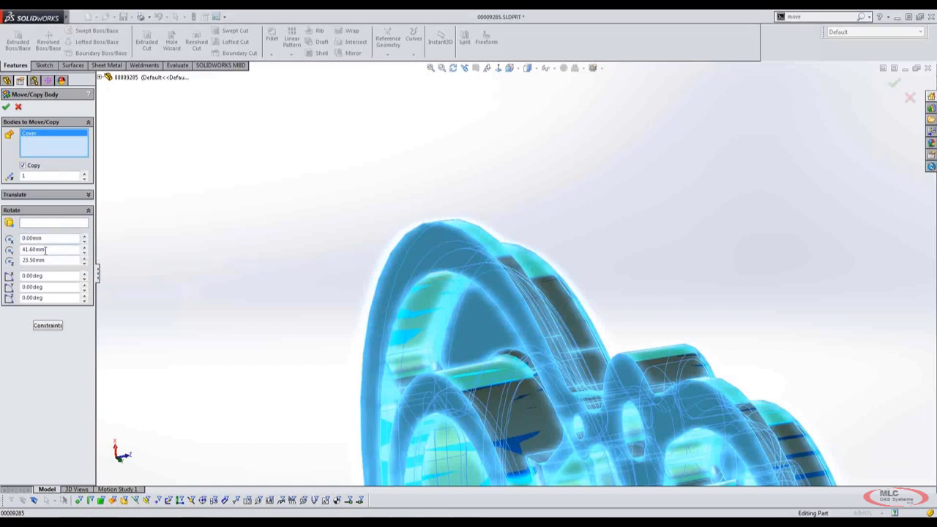
double_click(62, 249)
text(0)
double_click(60, 260)
text(0)
click(52, 239)
click(6, 106)
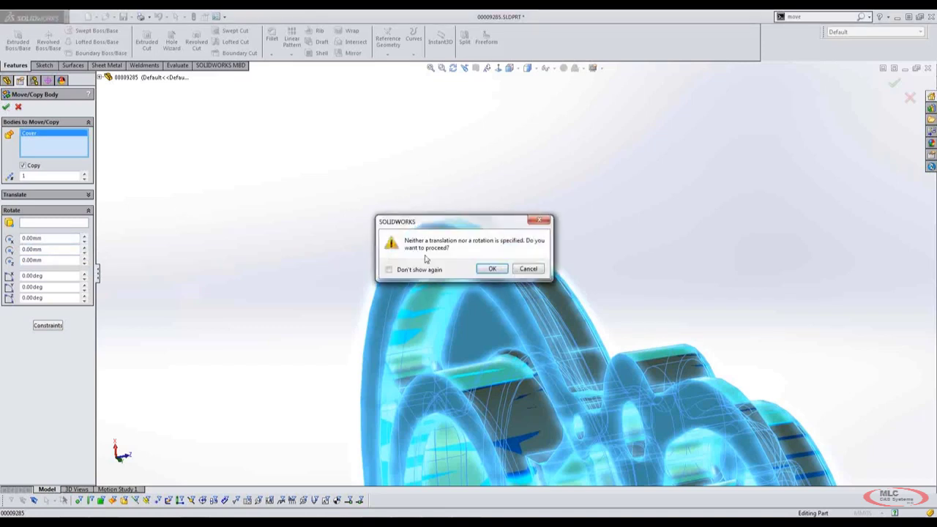
click(492, 269)
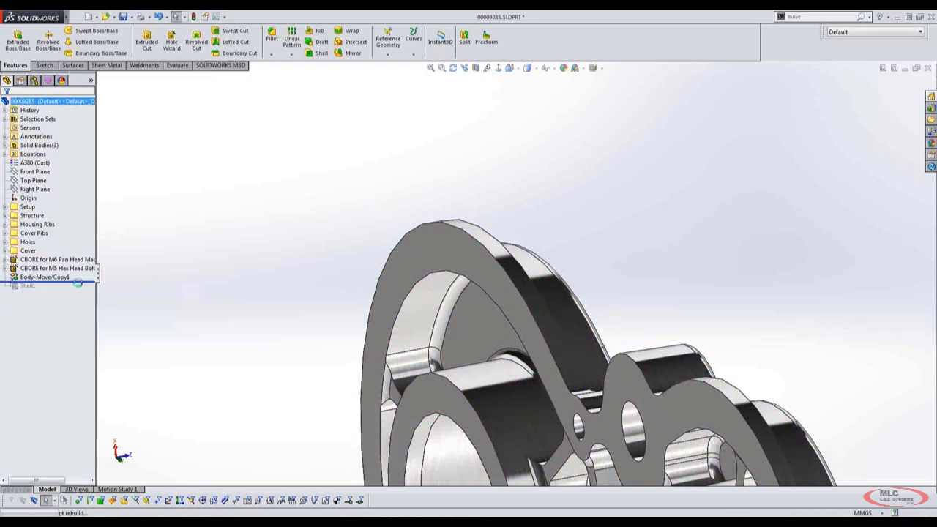
- Roll the history forward past the shell and section the part on the Top Plane to inspect the thin outer layer
drag(84, 282, 82, 292)
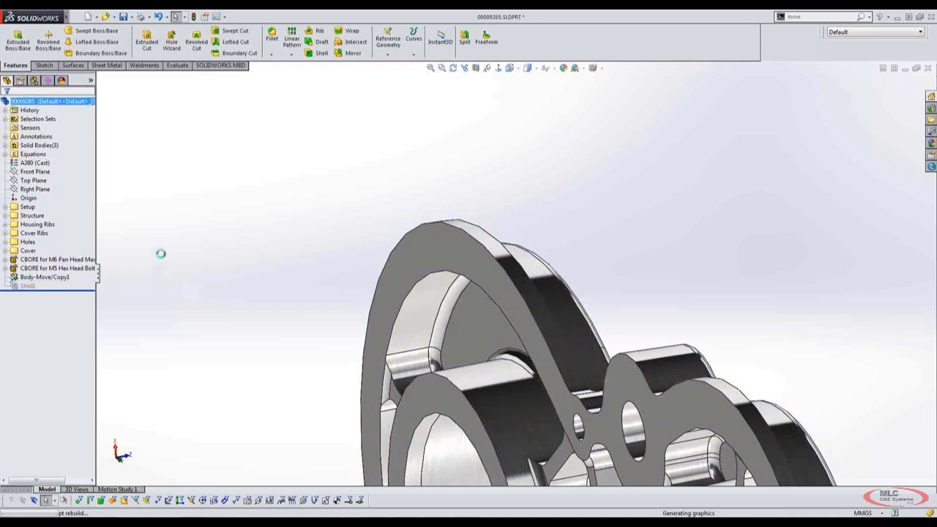
click(476, 68)
click(51, 203)
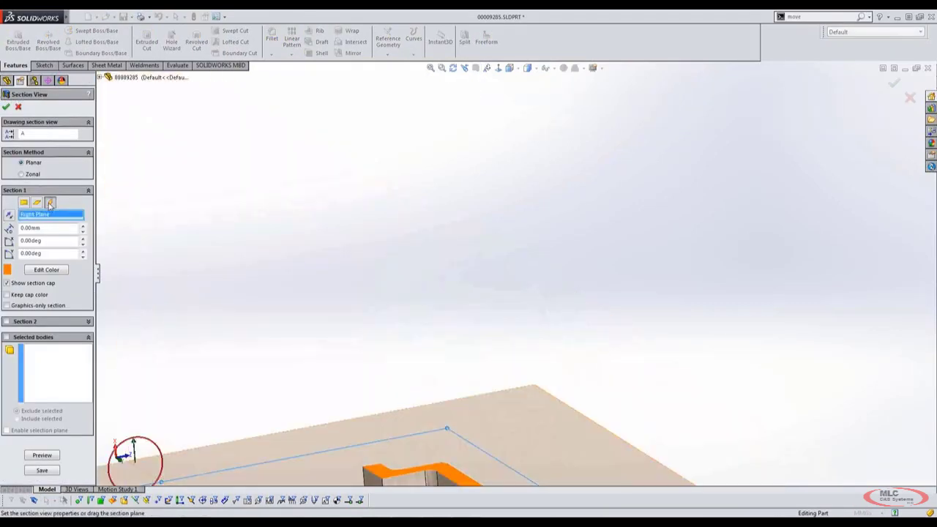
click(37, 203)
click(6, 107)
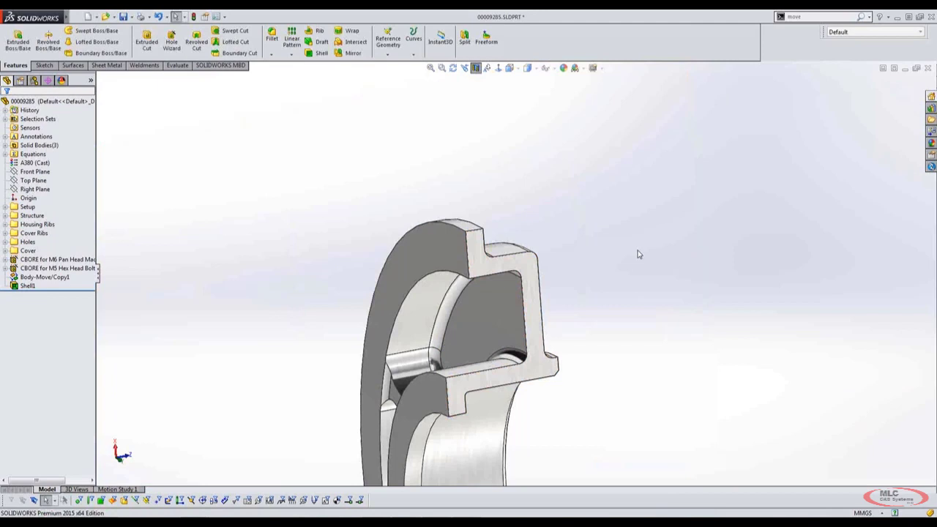
scroll(483, 245, down, 10)
scroll(472, 246, down, 3)
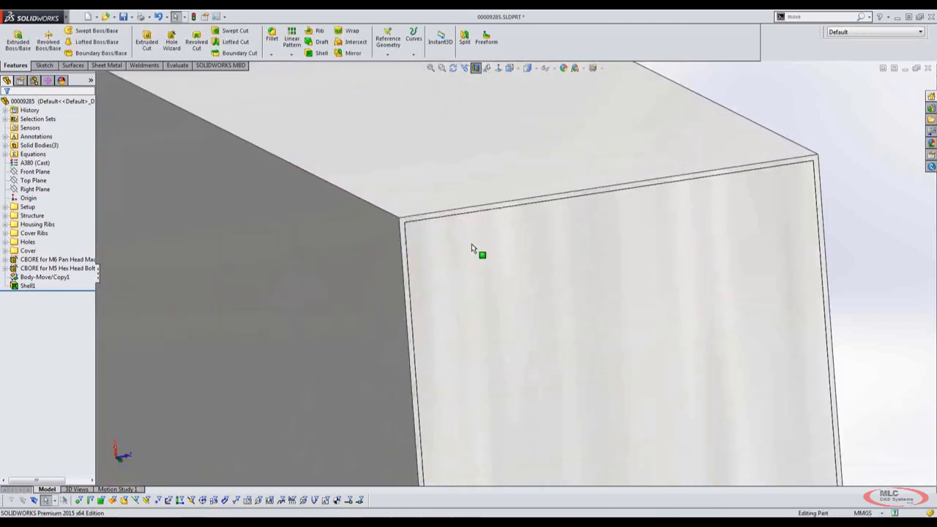
scroll(476, 249, up, 3)
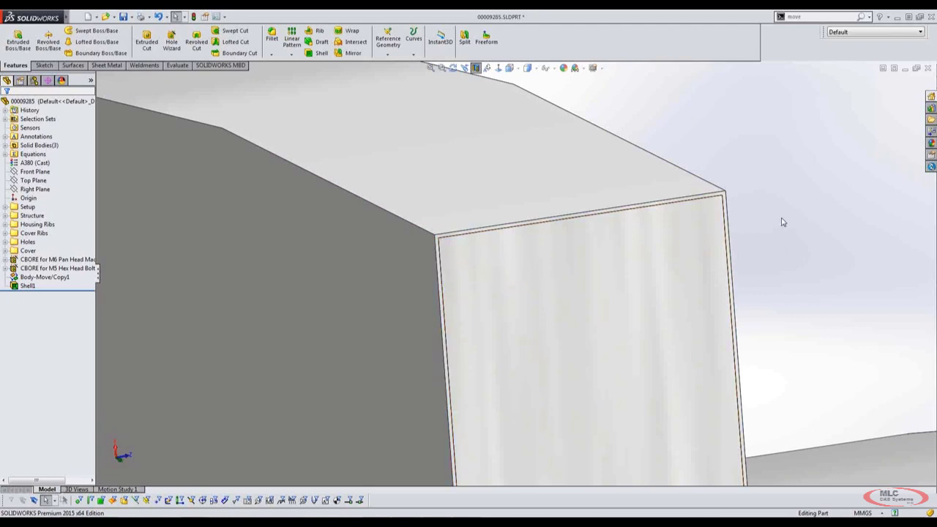
scroll(782, 231, up, 4)
scroll(611, 411, down, 4)
scroll(612, 410, up, 4)
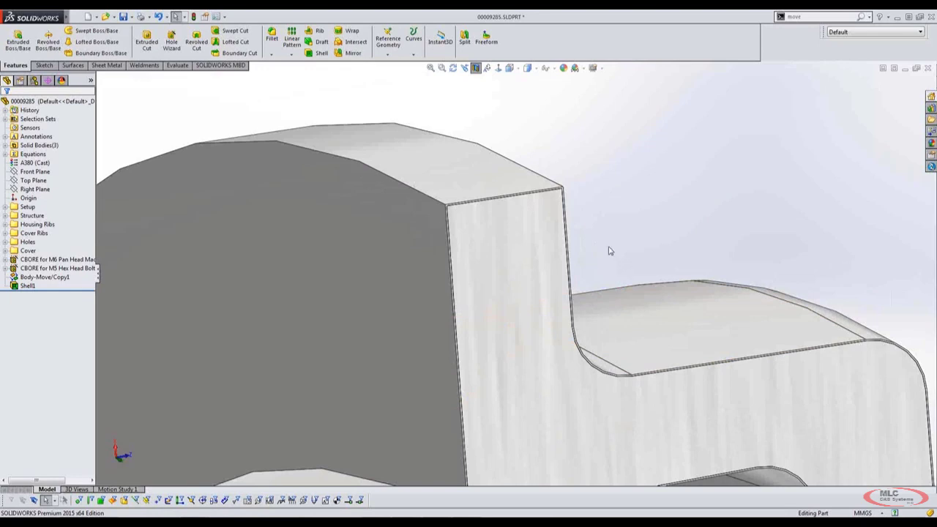
- Edit the cover's outward shell feature to remove the large flat face of the copied cover body
click(27, 286)
right_click(27, 287)
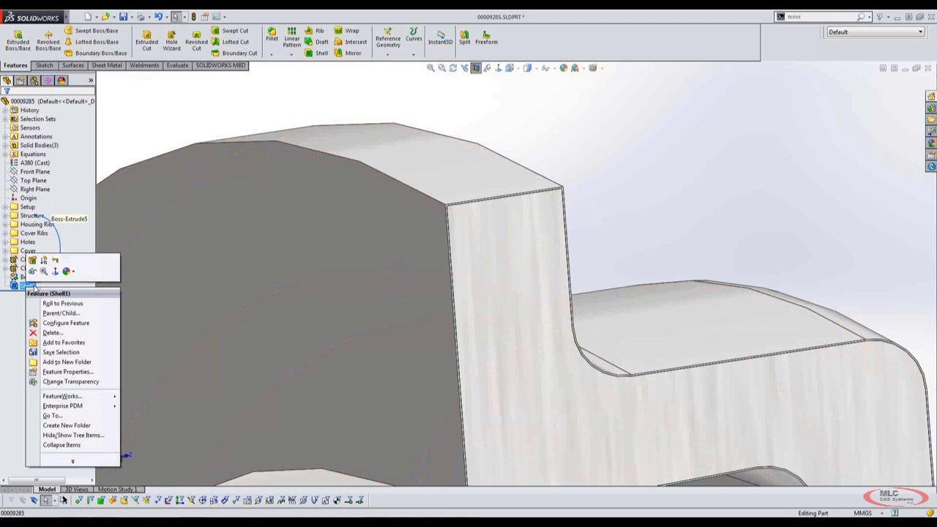
click(37, 265)
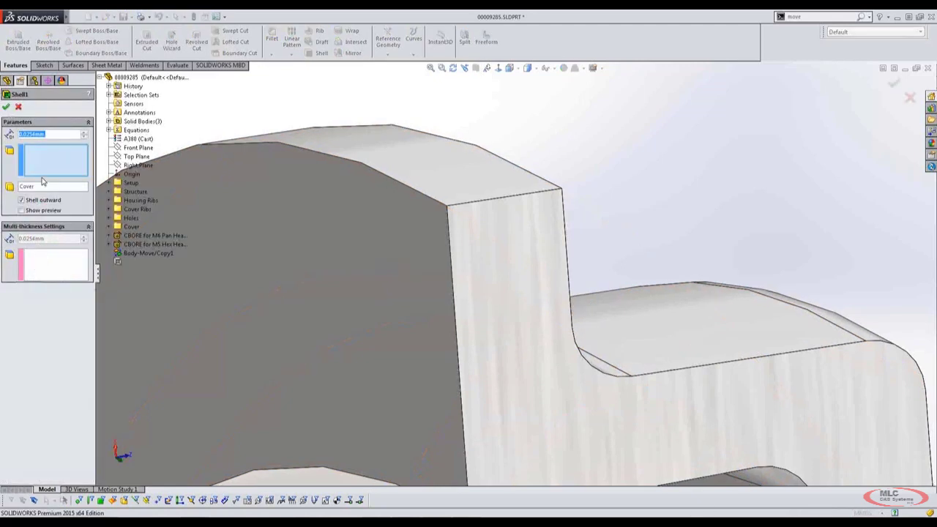
click(45, 172)
click(370, 240)
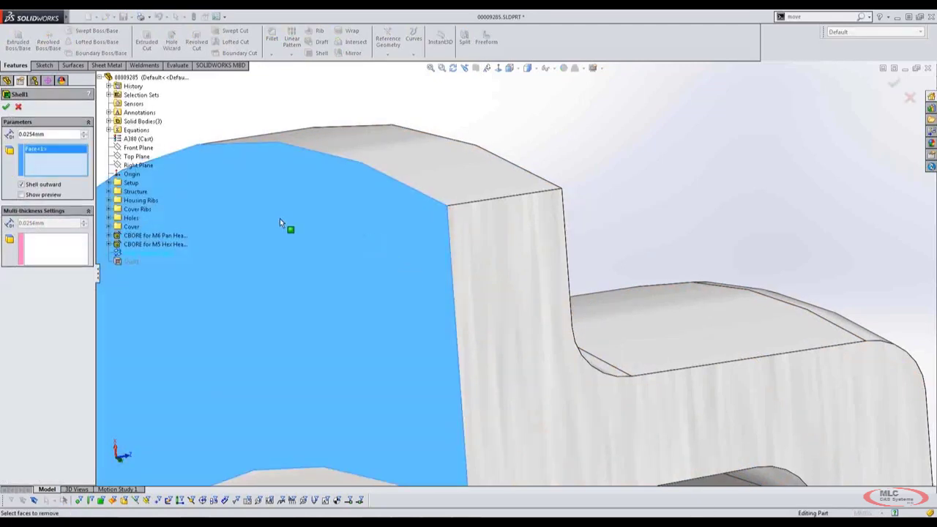
click(7, 107)
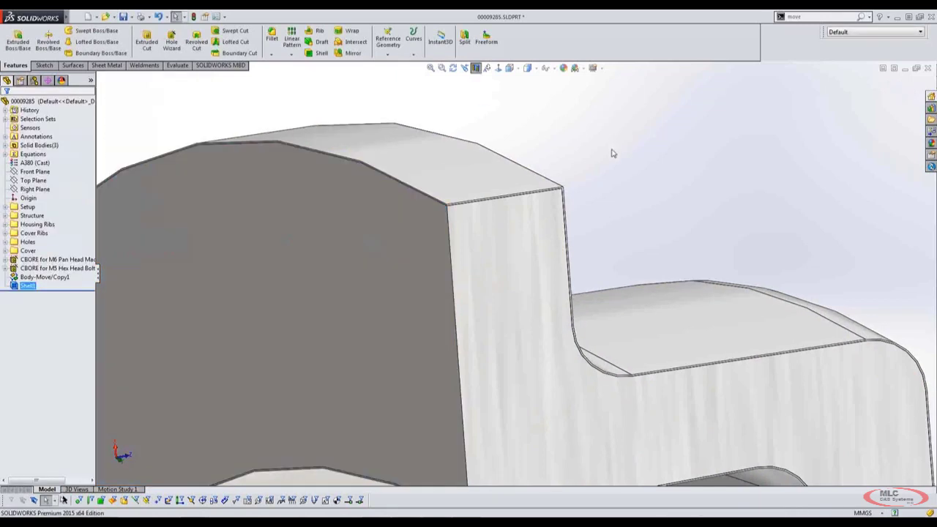
- Examine the sectioned corner beside the removed flat face, selecting the core's cut face and the thin layer's cut face
scroll(466, 218, down, 5)
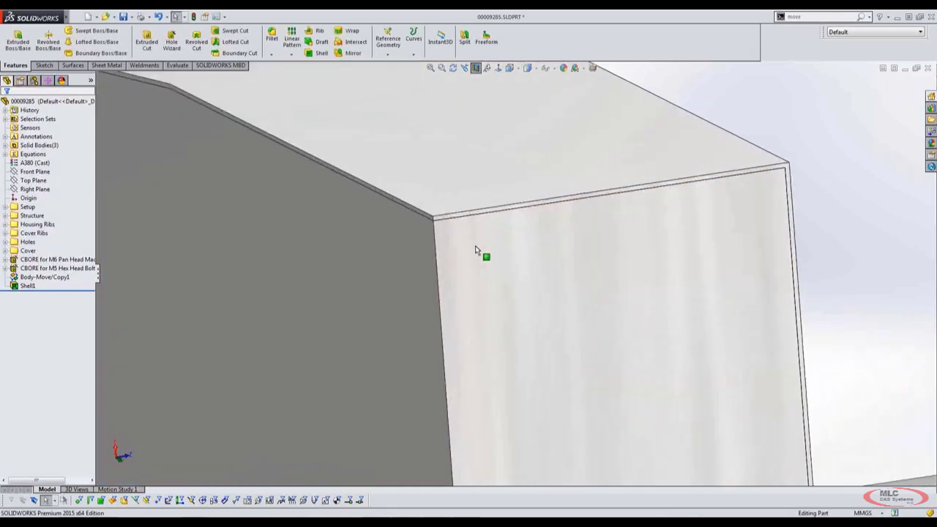
click(474, 246)
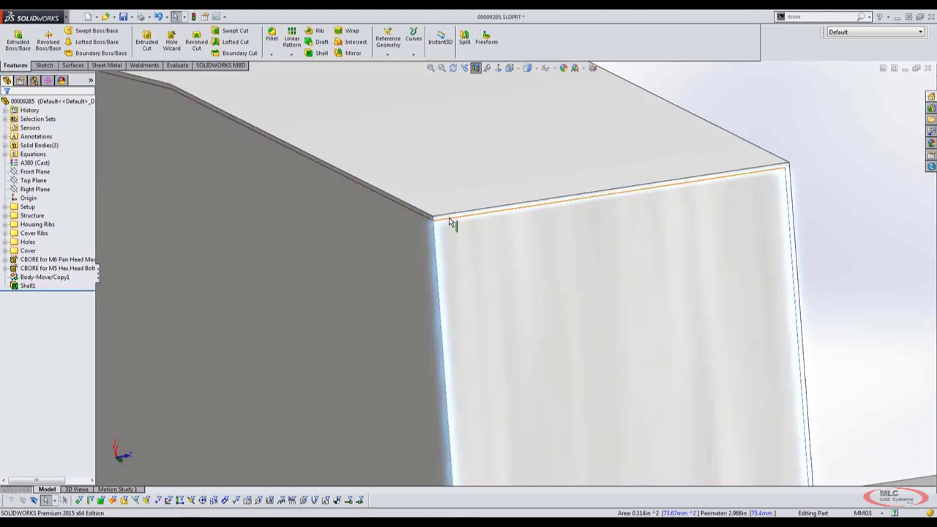
click(451, 218)
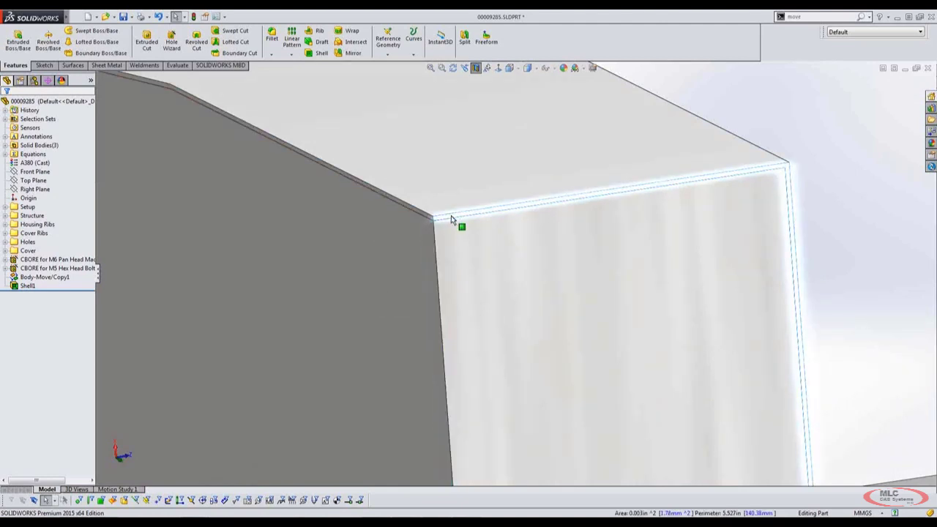
click(890, 231)
- Turn off the section view and view the whole cover from its ribbed side
scroll(832, 304, up, 10)
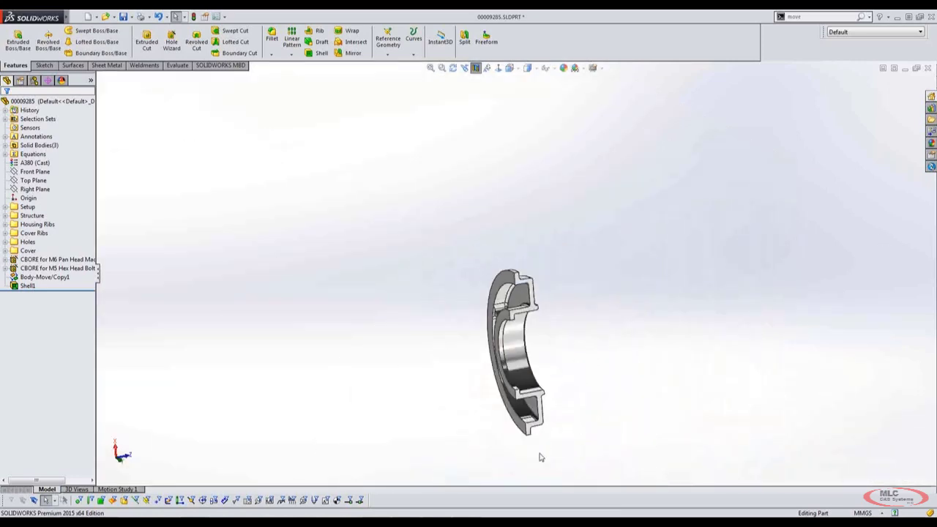
scroll(541, 457, down, 3)
middle_drag(624, 270, 593, 192)
click(477, 68)
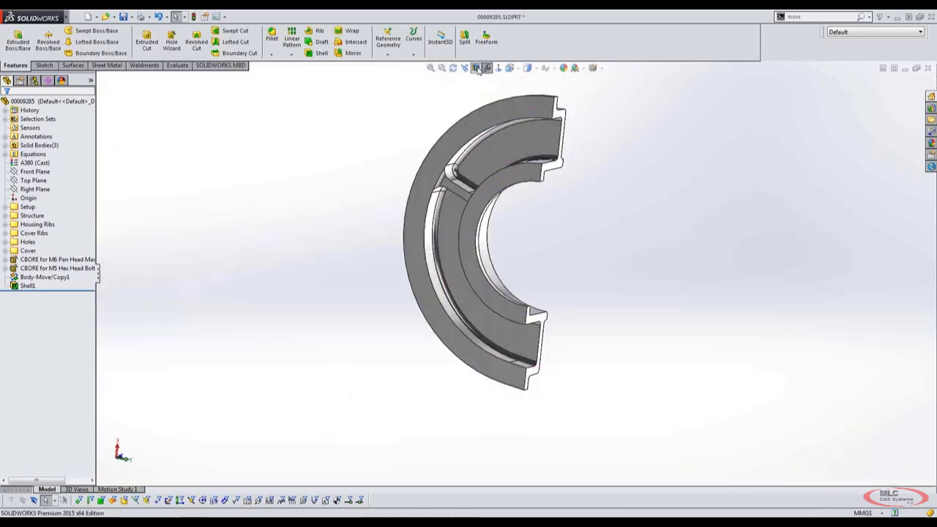
click(476, 68)
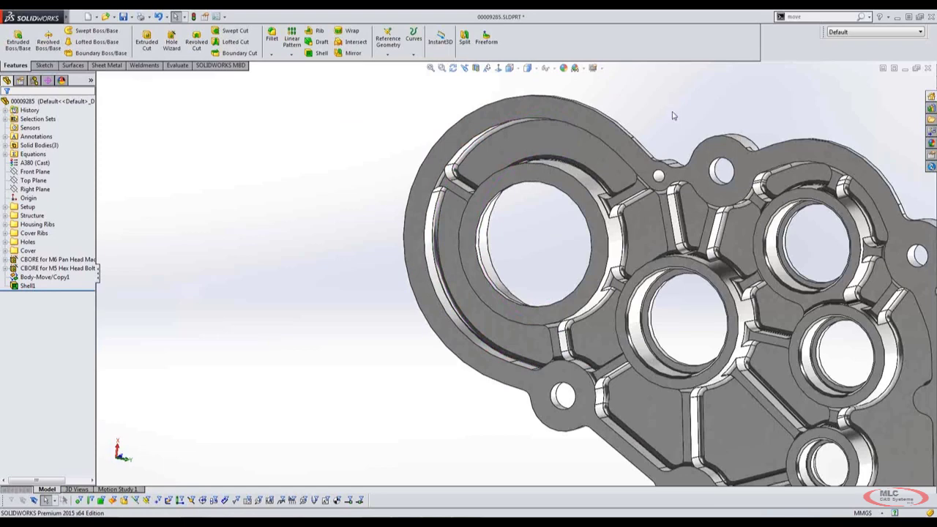
middle_drag(675, 116, 930, 227)
scroll(767, 383, up, 3)
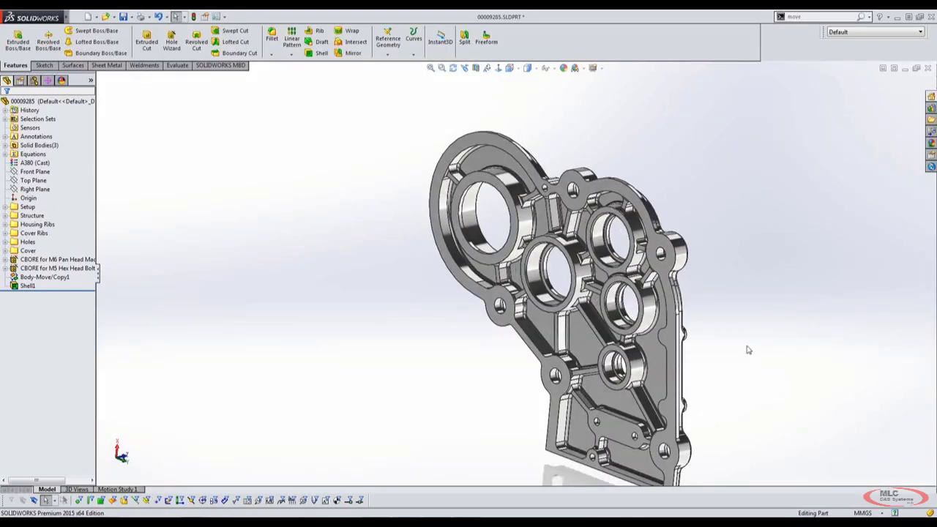
- Switch to the gearbox assembly, rebuild it with the changed cover, and open the housing part 00009284 in its own window
key(ctrl+Tab)
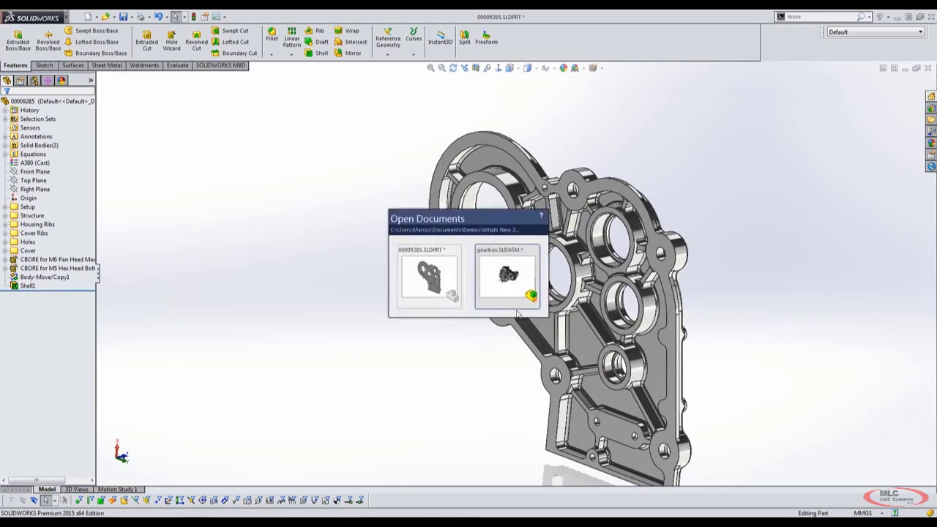
key(Return)
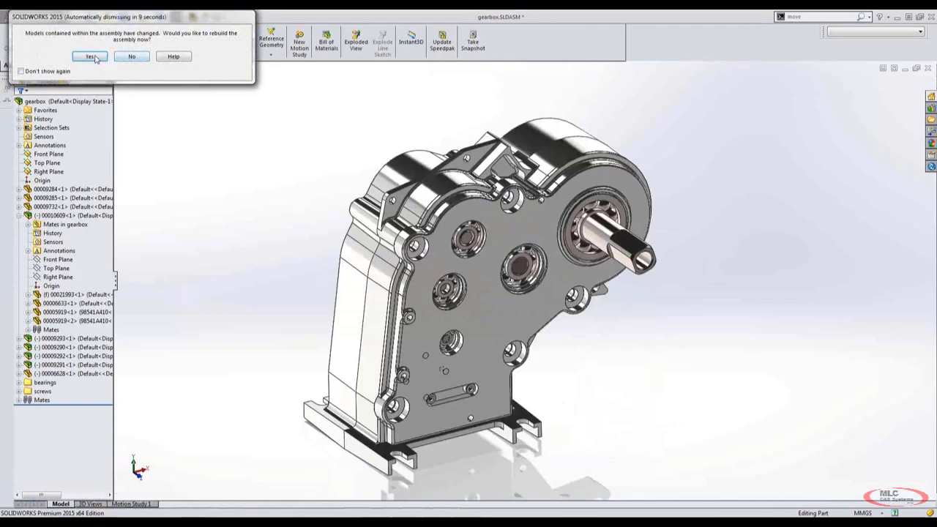
click(405, 167)
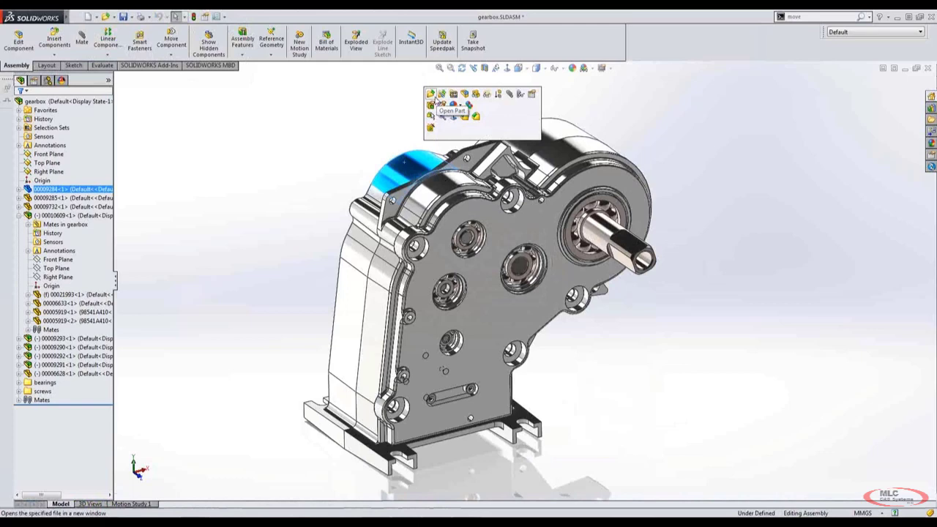
click(436, 100)
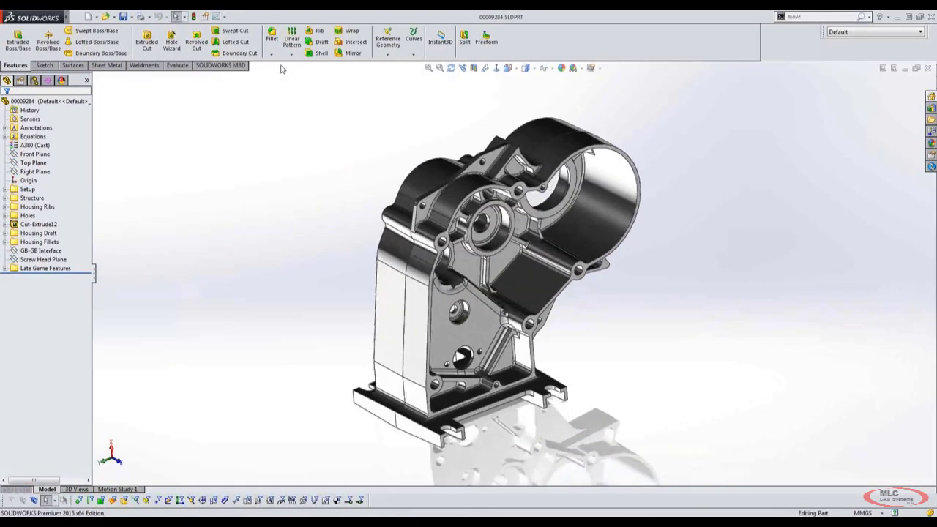
- Shell the housing outward with a thickness of .001" and no faces removed
click(319, 52)
text(.001")
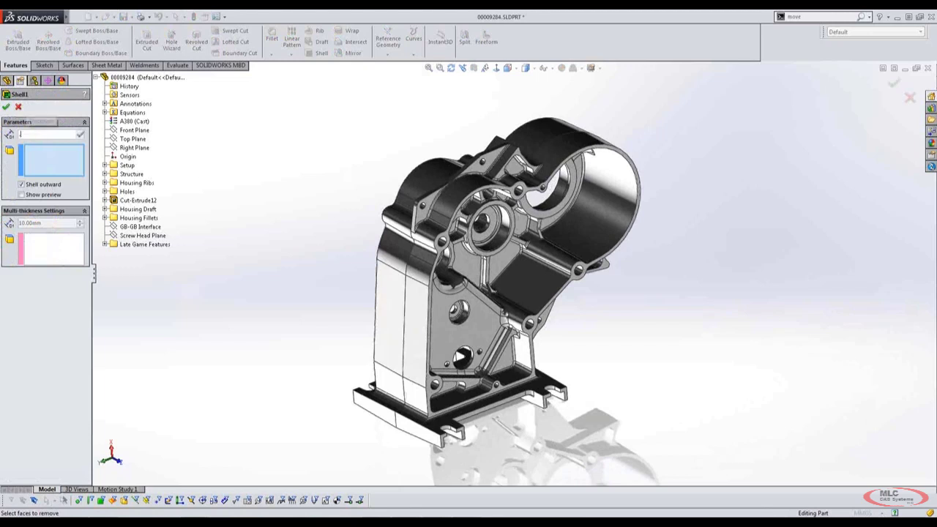
key(Return)
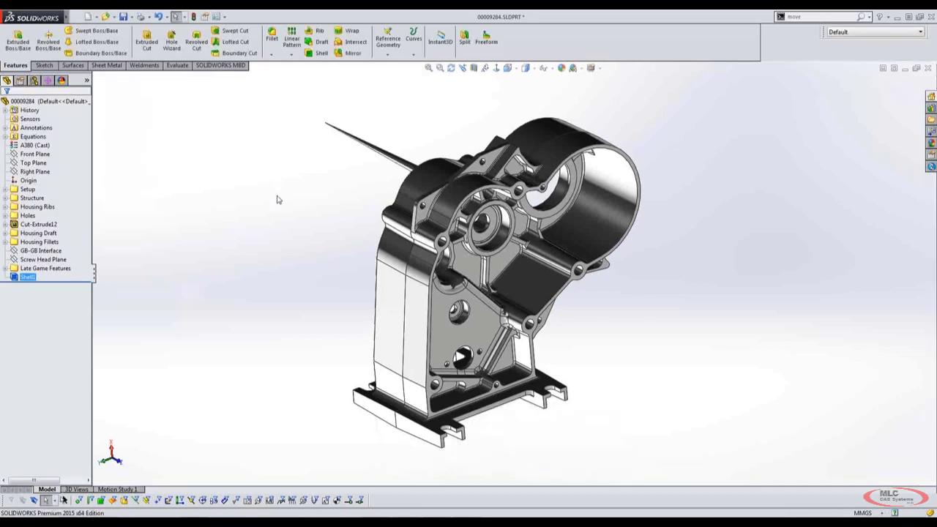
- Examine the back of the shelled housing, highlighting the long tapered face at the small boss to see its extent
middle_drag(278, 200, 395, 209)
scroll(344, 264, down, 3)
middle_drag(344, 271, 364, 304)
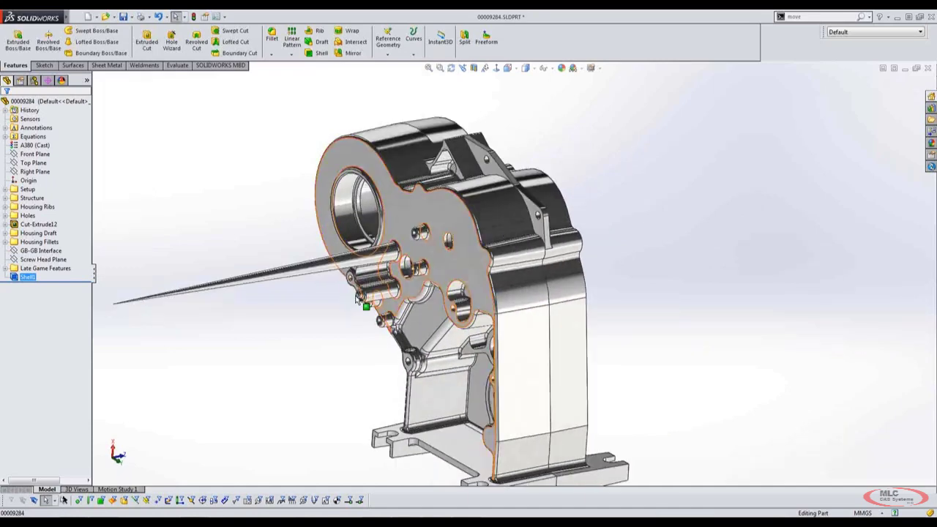
scroll(318, 356, up, 1)
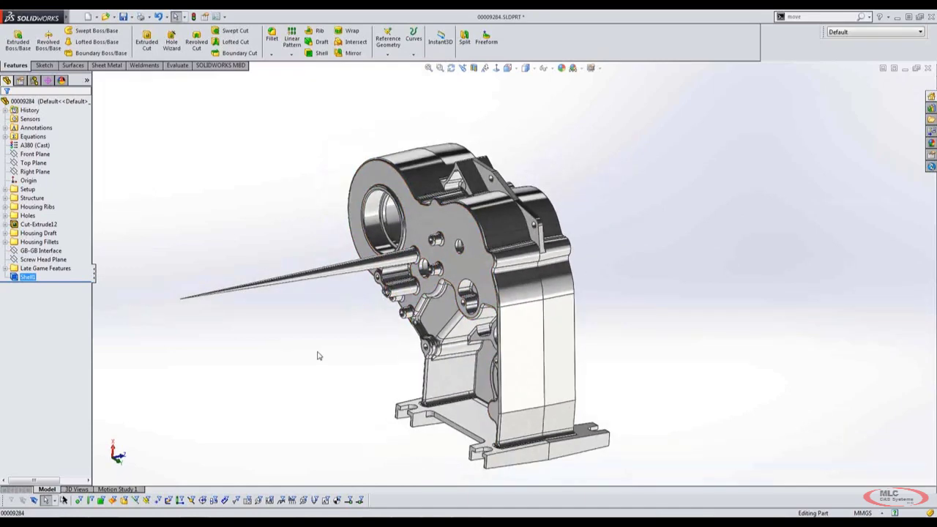
click(325, 272)
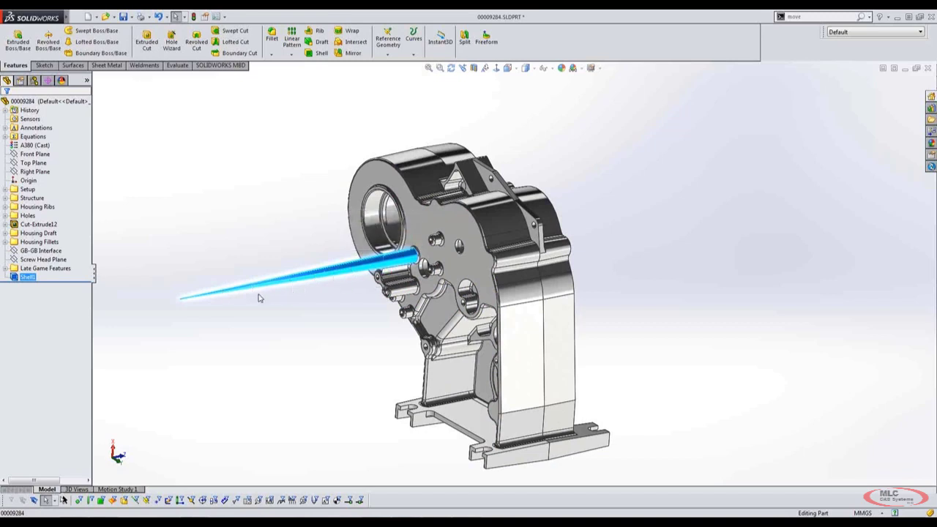
click(340, 322)
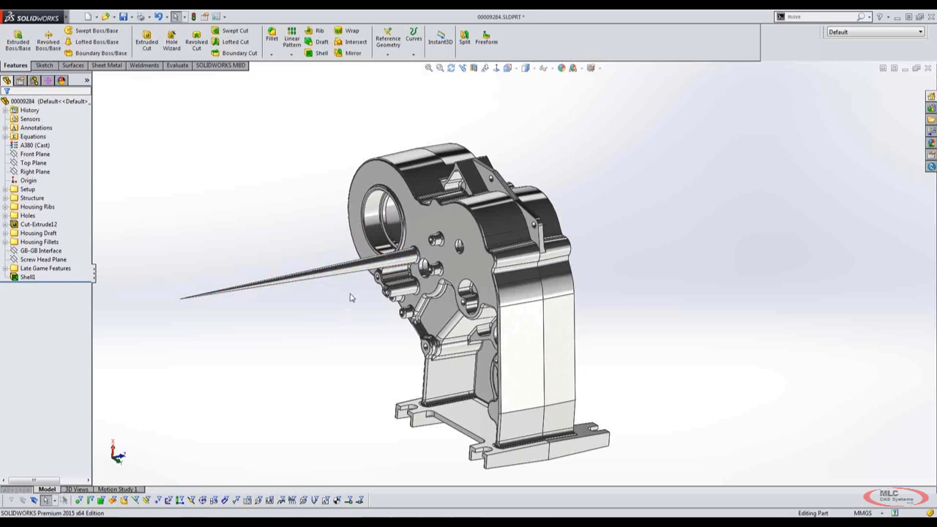
click(374, 267)
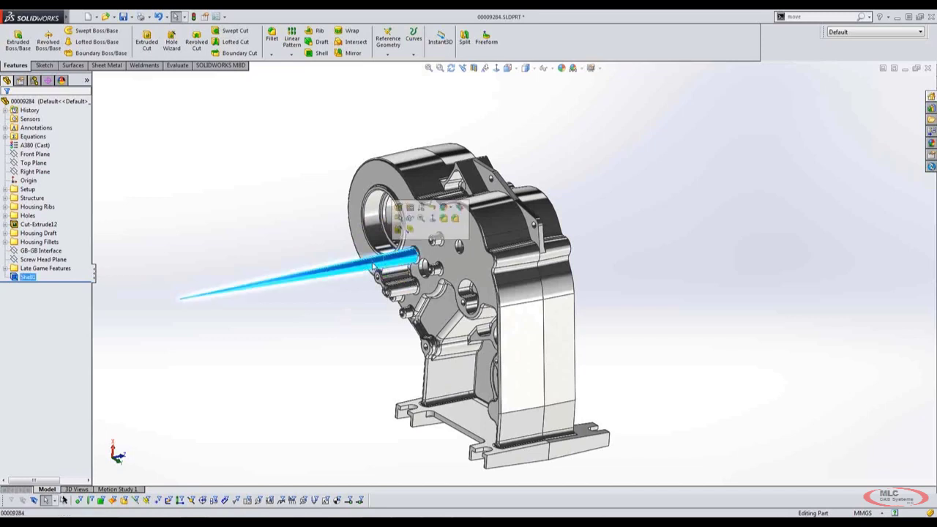
click(618, 263)
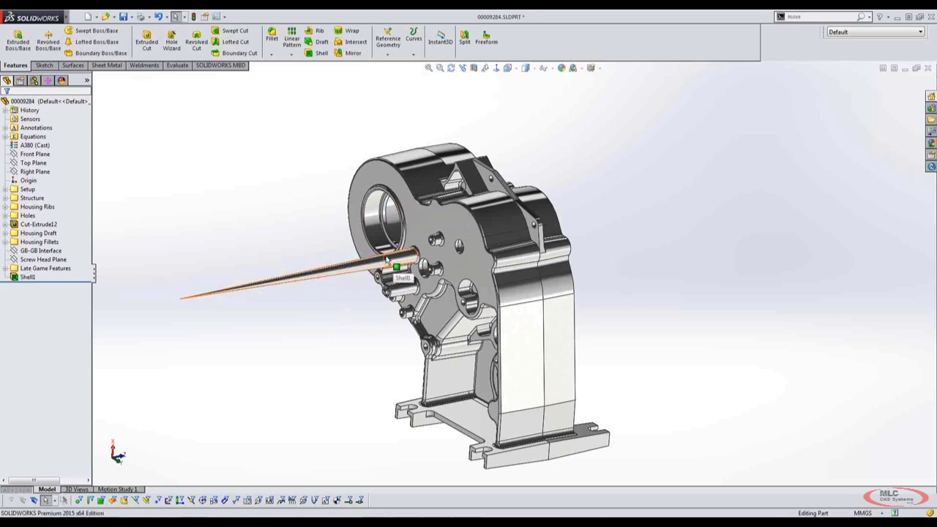
middle_drag(657, 292, 381, 146)
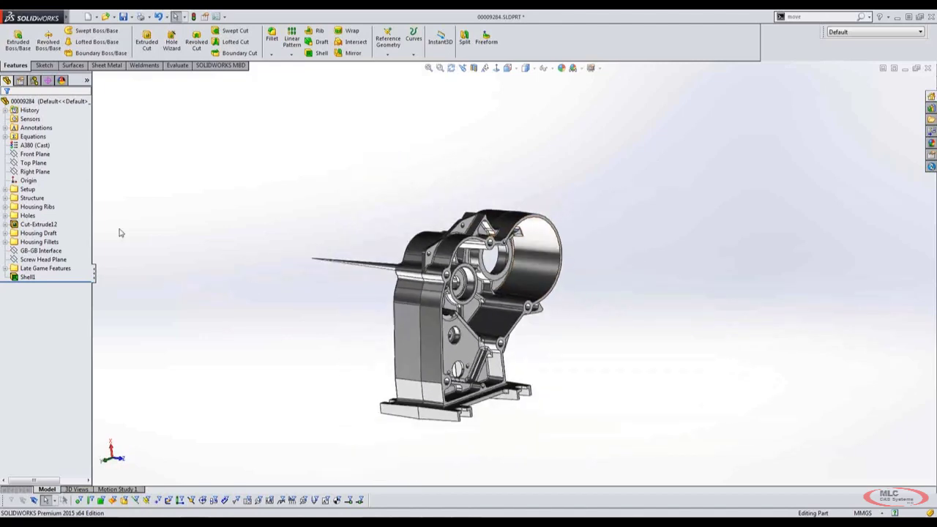
- Suppress the housing's shell feature
right_click(22, 277)
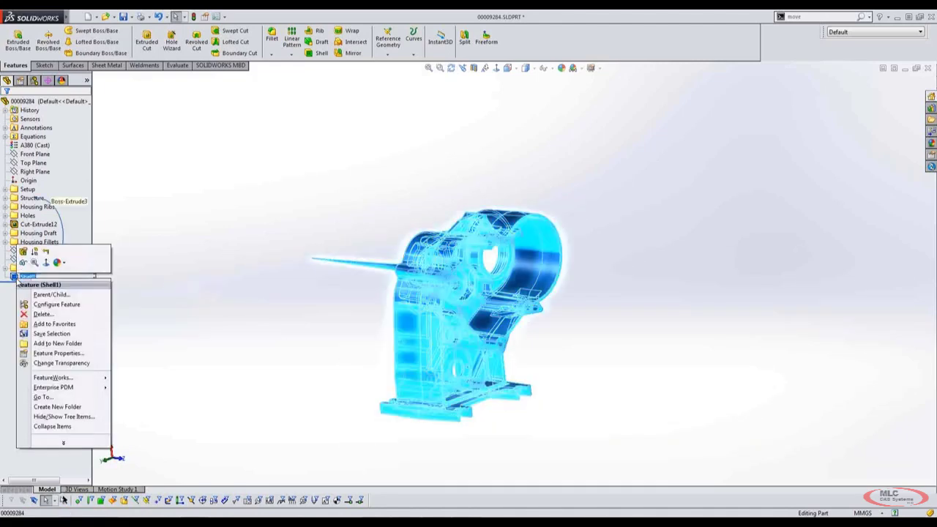
click(34, 252)
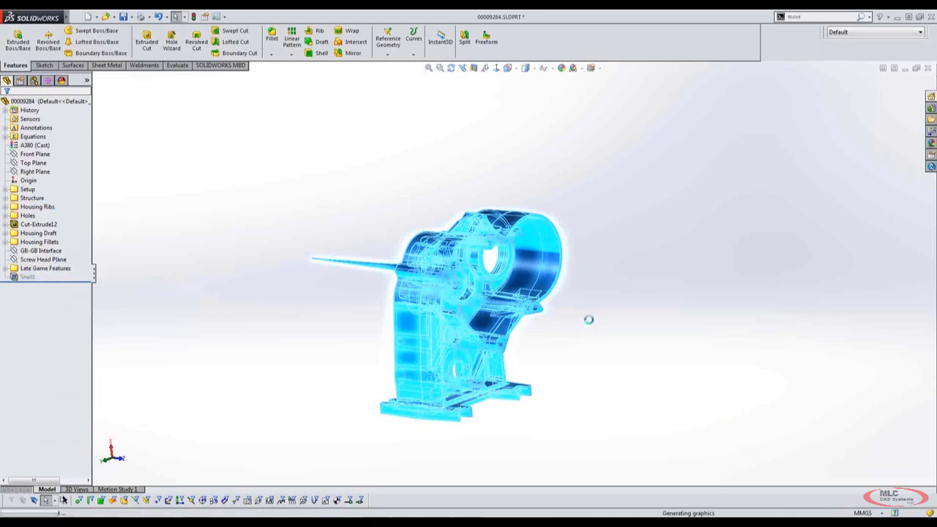
middle_drag(617, 329, 590, 362)
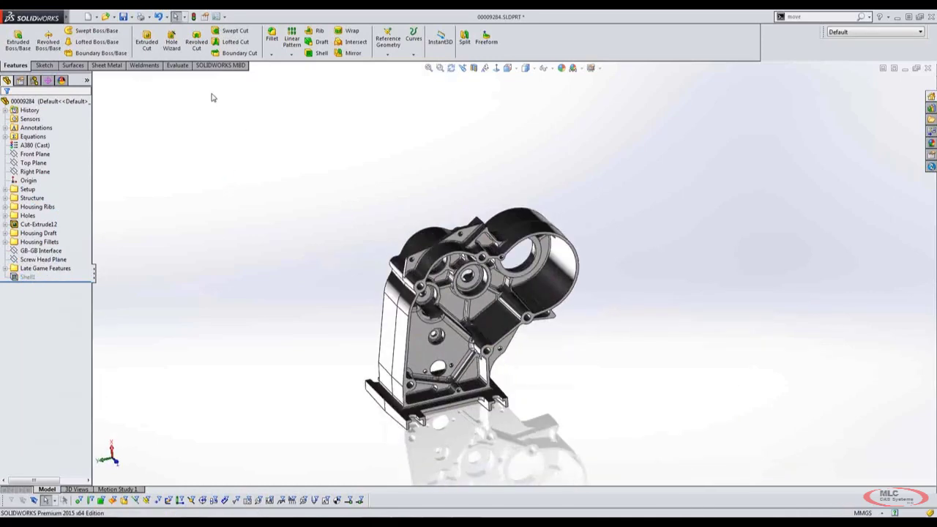
- Check all solids and surfaces of the unshelled housing for invalid faces and edges
click(177, 65)
scroll(533, 368, down, 3)
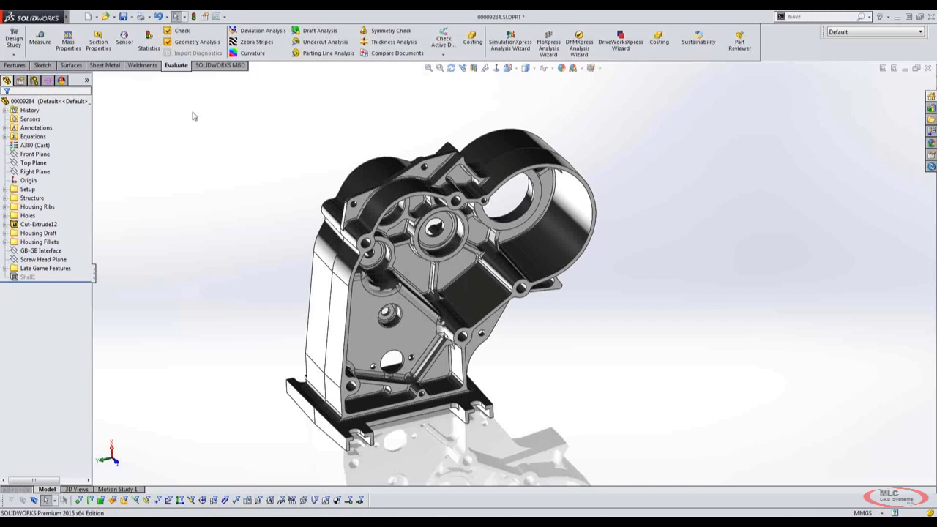
click(182, 31)
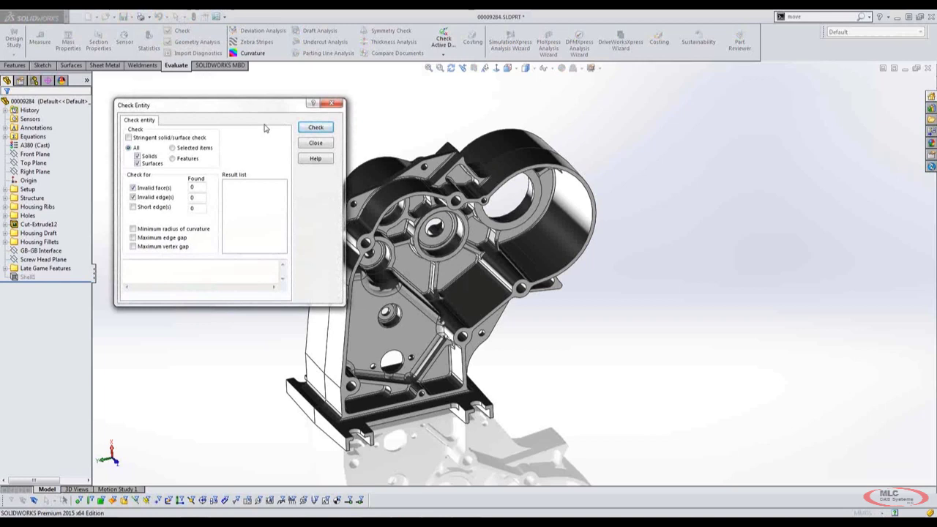
click(314, 128)
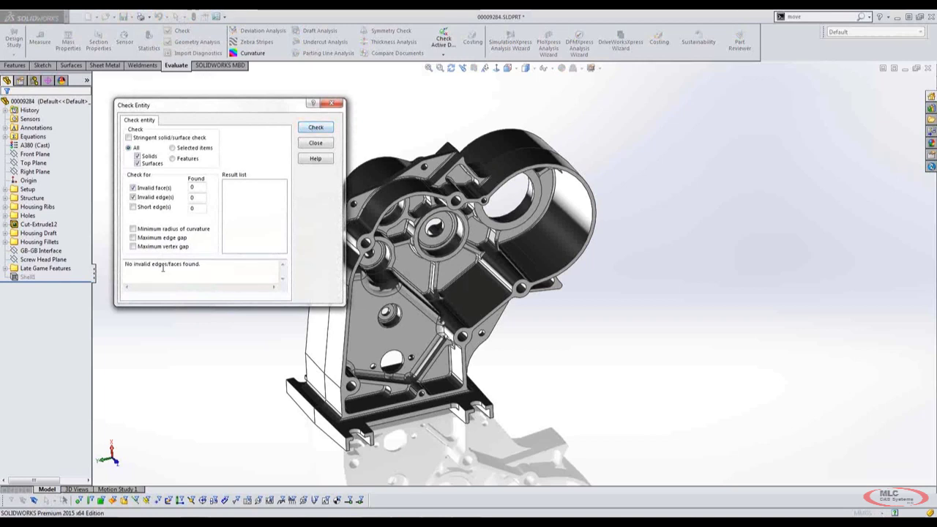
click(310, 144)
- Unsuppress the housing's shell and rerun the check for invalid faces and edges, highlighting the first result on the model
click(28, 277)
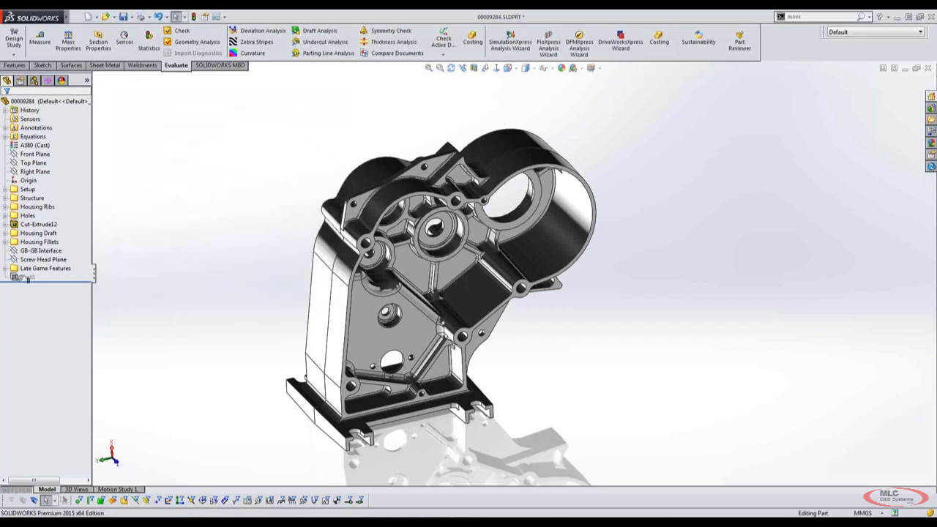
click(38, 253)
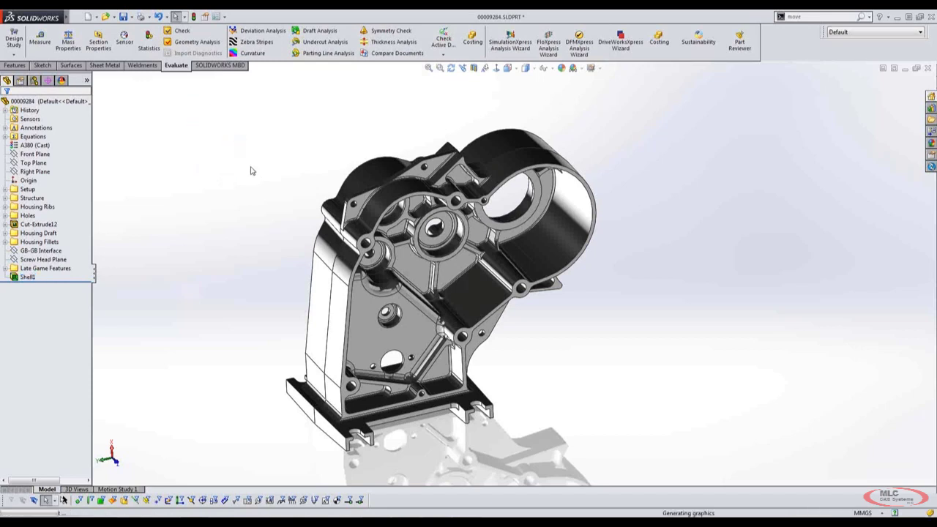
click(181, 32)
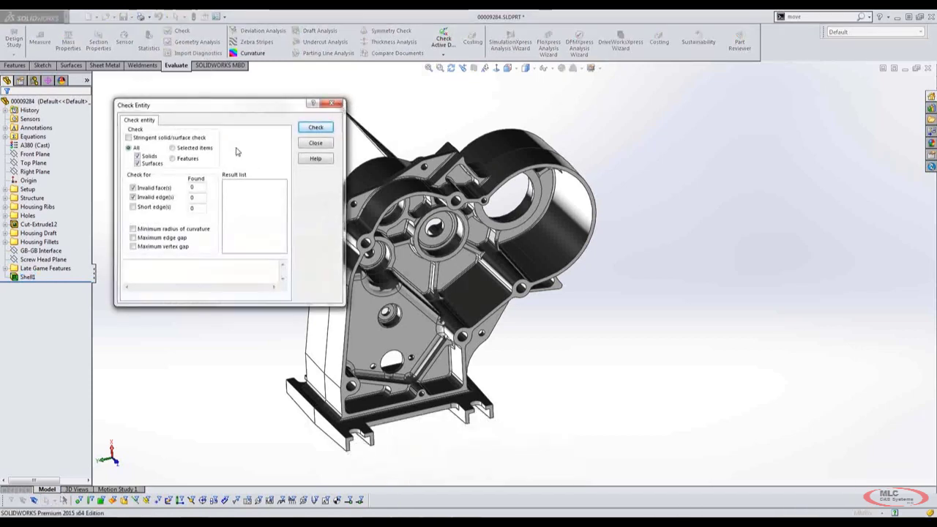
click(314, 129)
click(252, 183)
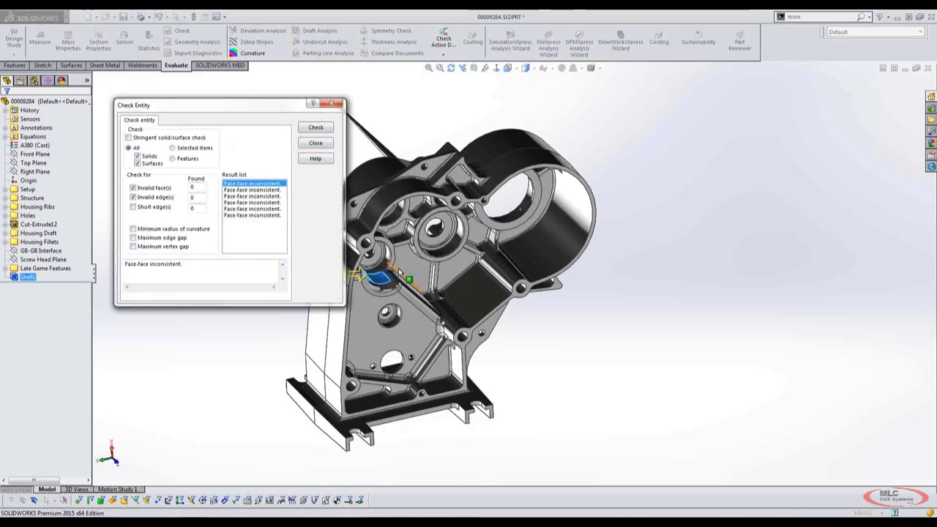
middle_drag(293, 268, 542, 268)
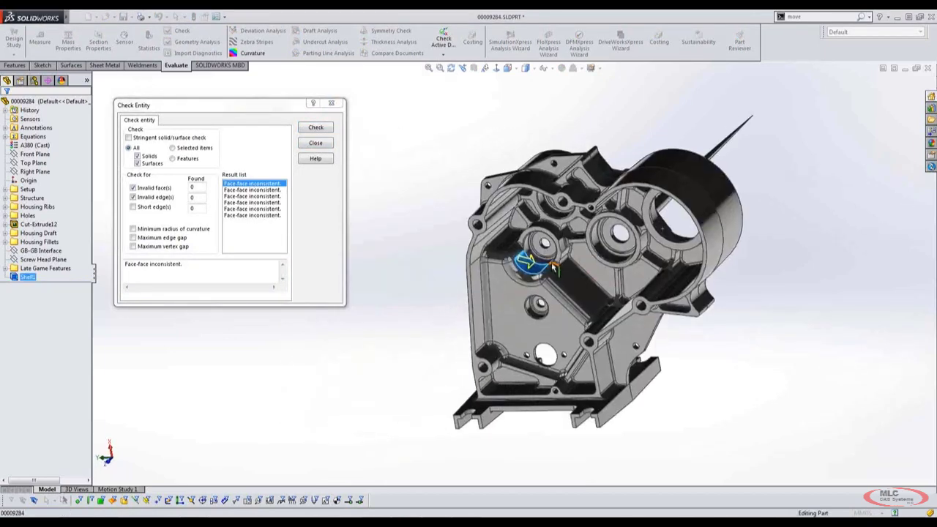
- Highlight each remaining face-face inconsistency in the check results, in order, to locate the affected faces beside the small boss
scroll(543, 268, down, 10)
middle_drag(462, 268, 527, 260)
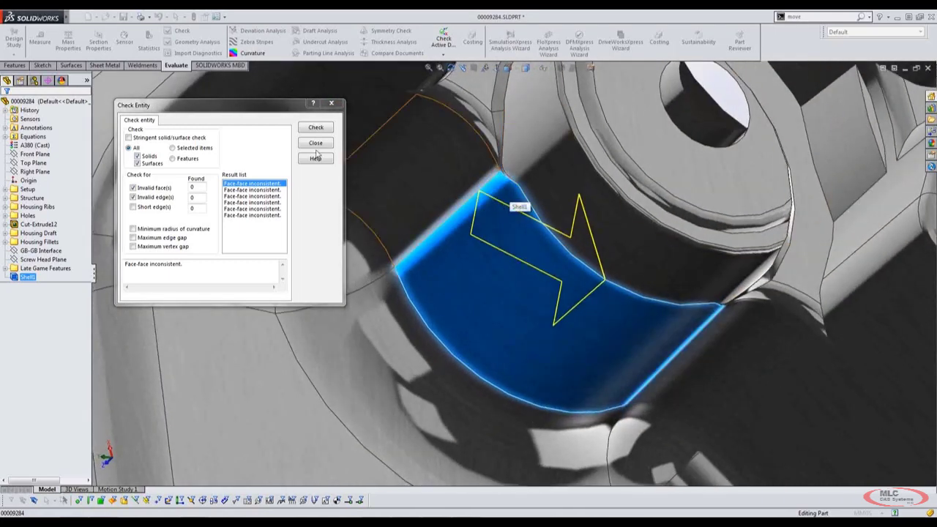
click(247, 189)
click(248, 196)
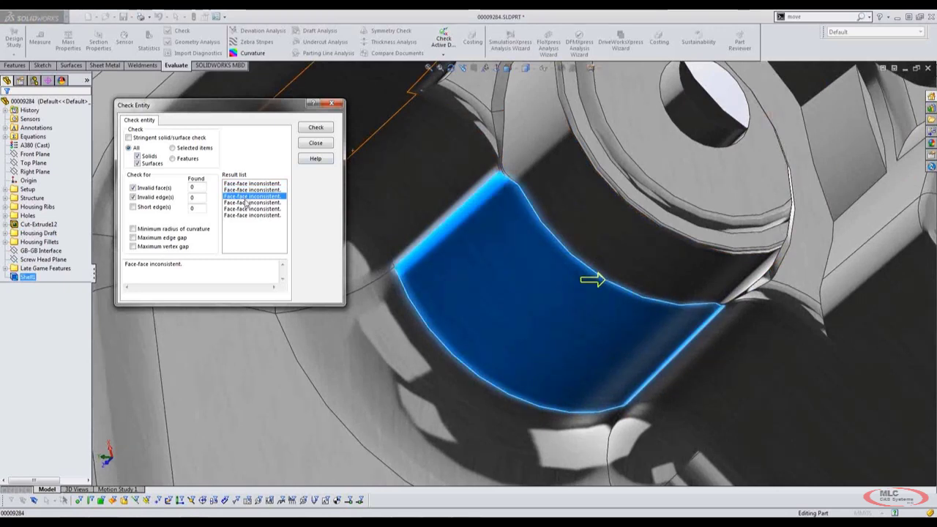
click(248, 203)
click(247, 210)
click(247, 215)
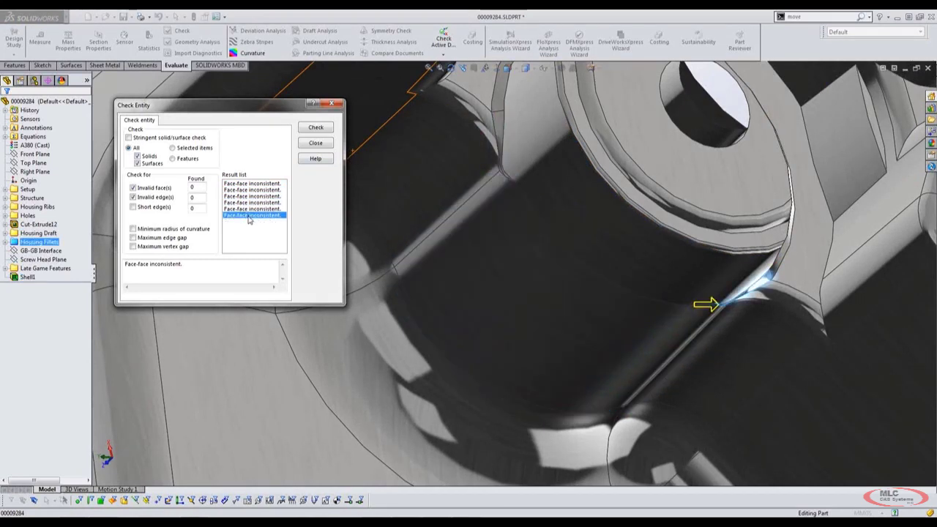
- Review the face-face inconsistencies again in reverse order to compare the flagged faces, and close the entity check
click(247, 209)
click(247, 202)
click(247, 196)
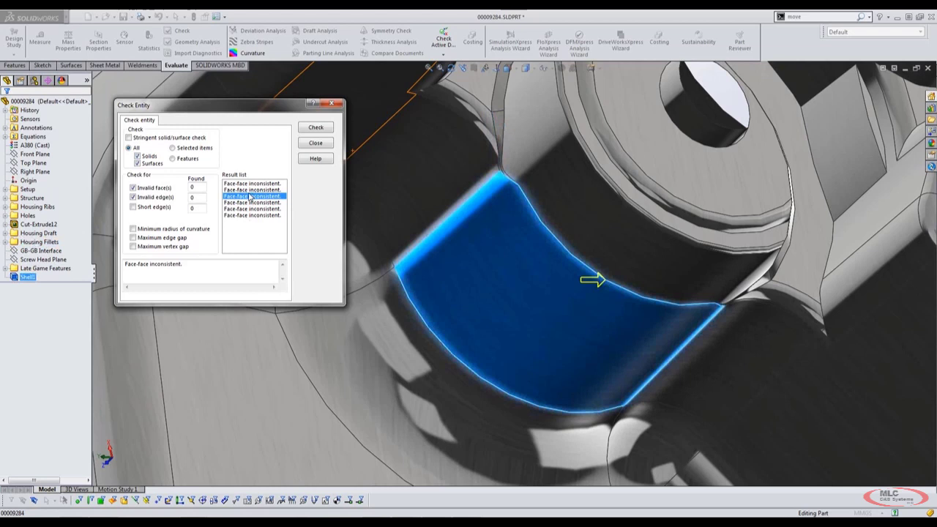
click(251, 184)
click(252, 190)
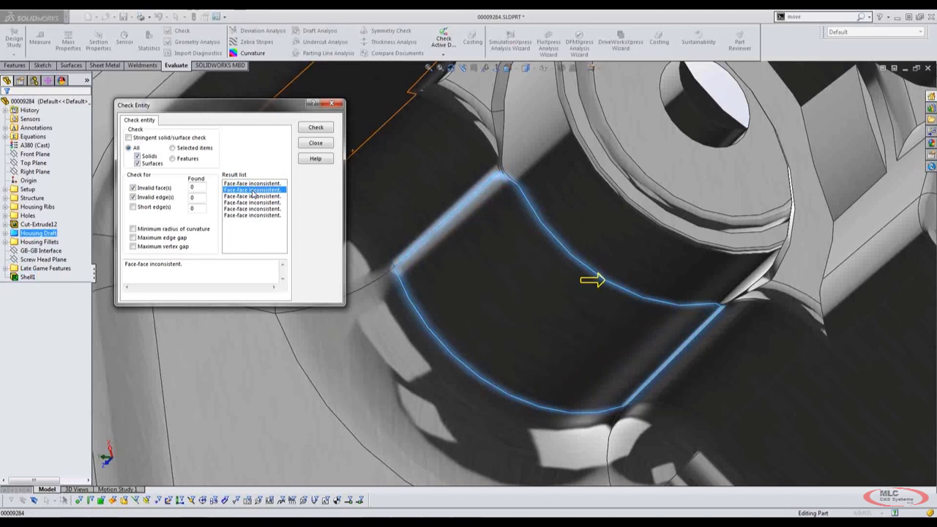
click(259, 184)
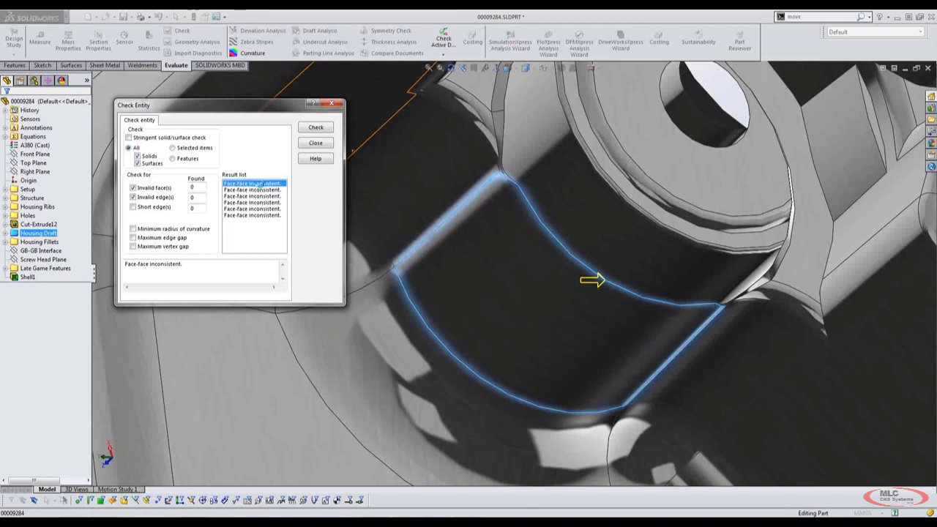
click(331, 104)
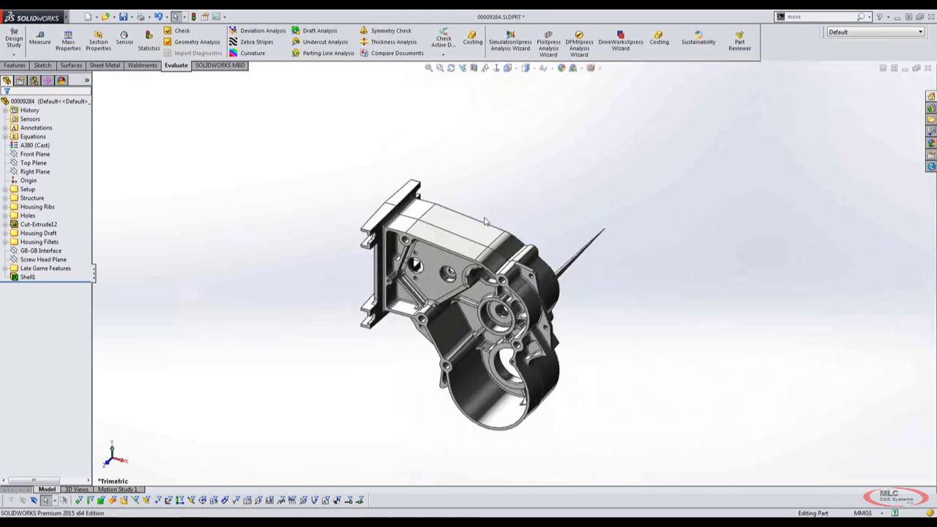
middle_drag(560, 272, 561, 164)
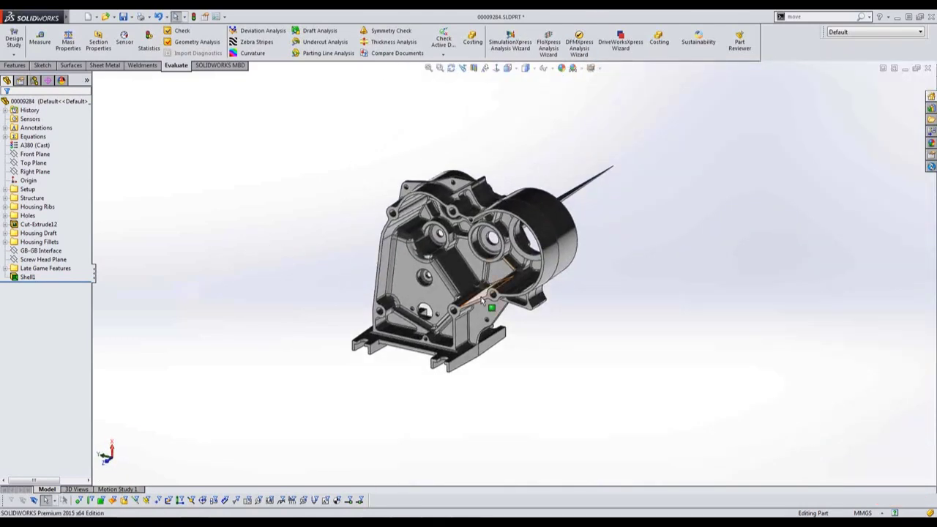
scroll(482, 300, up, 2)
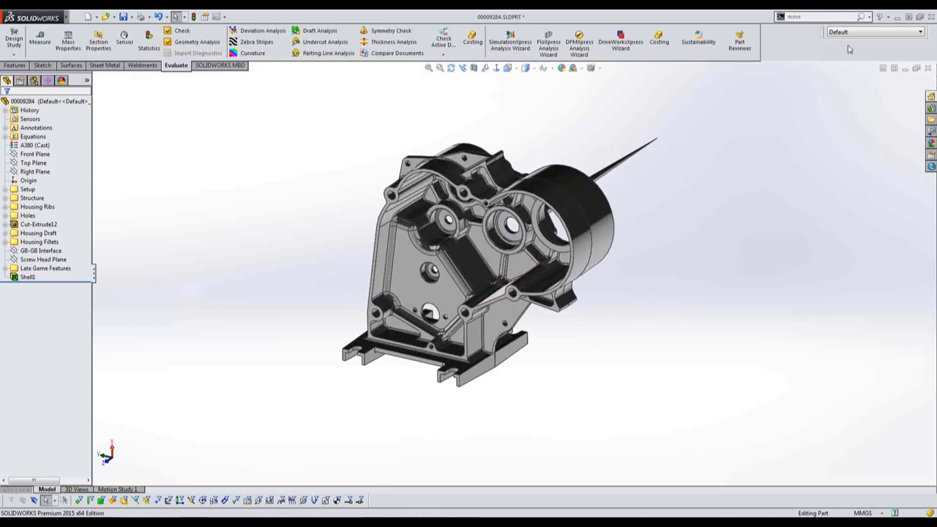